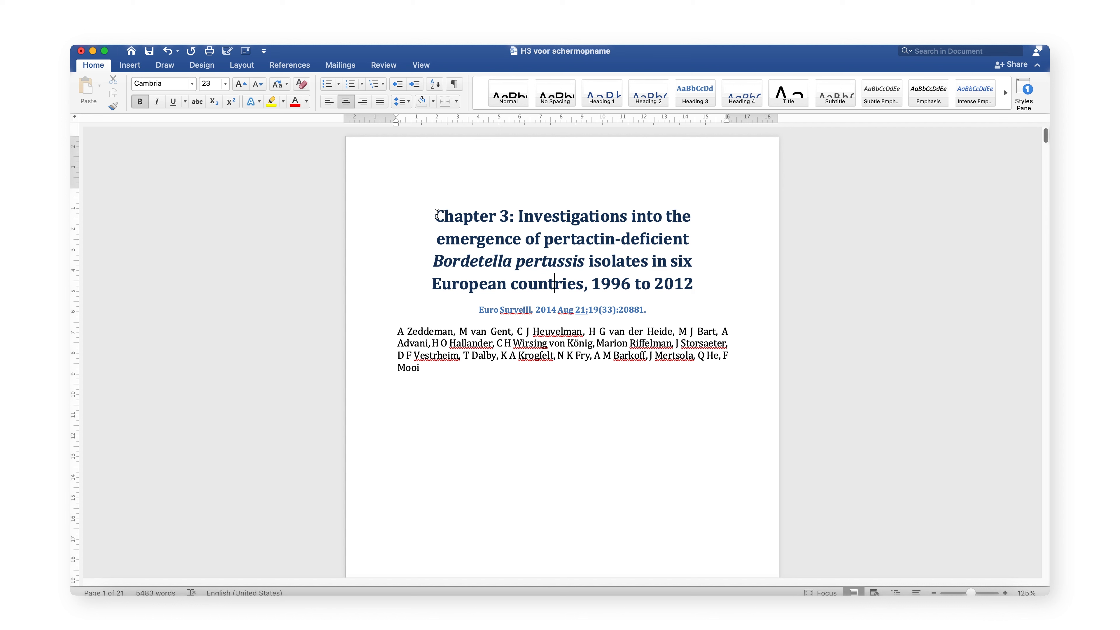
Set the chapter title, journal citation line and author list on the first page to font size 24
drag(437, 215, 450, 397)
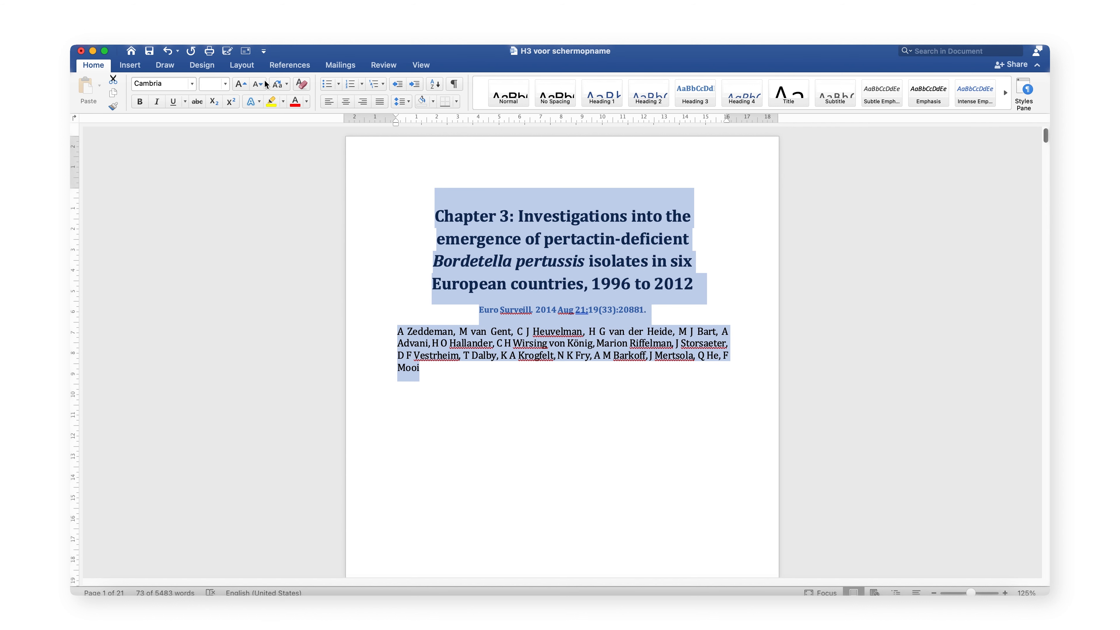
click(225, 84)
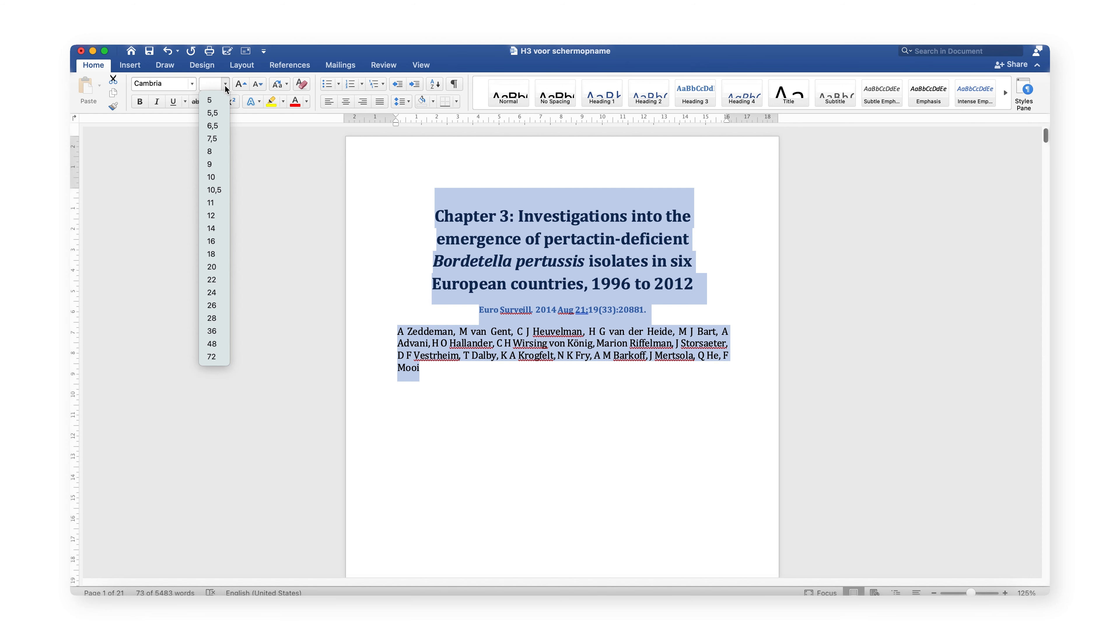
click(217, 294)
click(441, 276)
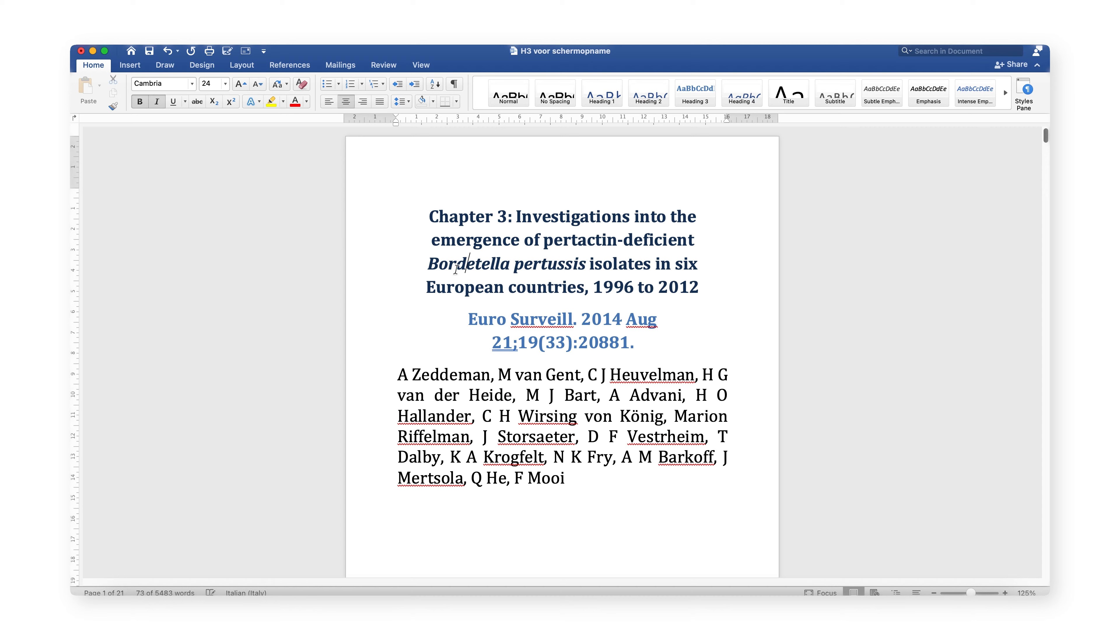
Format the "Abstract" heading at font size 18 and remove its bold formatting
scroll(458, 271, down, 5)
scroll(458, 271, down, 10)
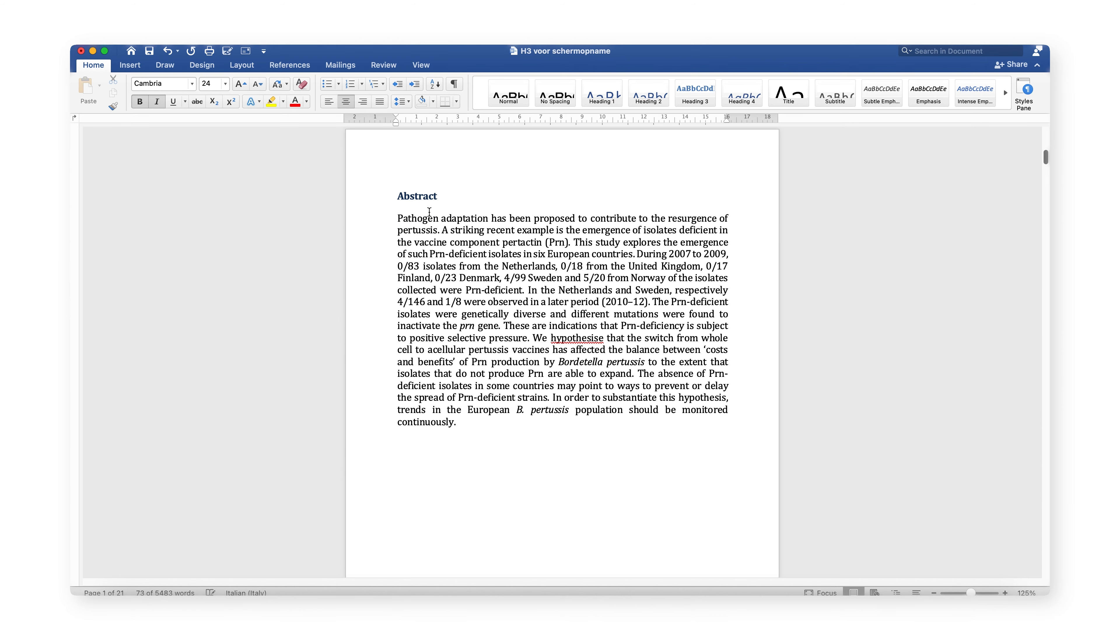
triple_click(419, 201)
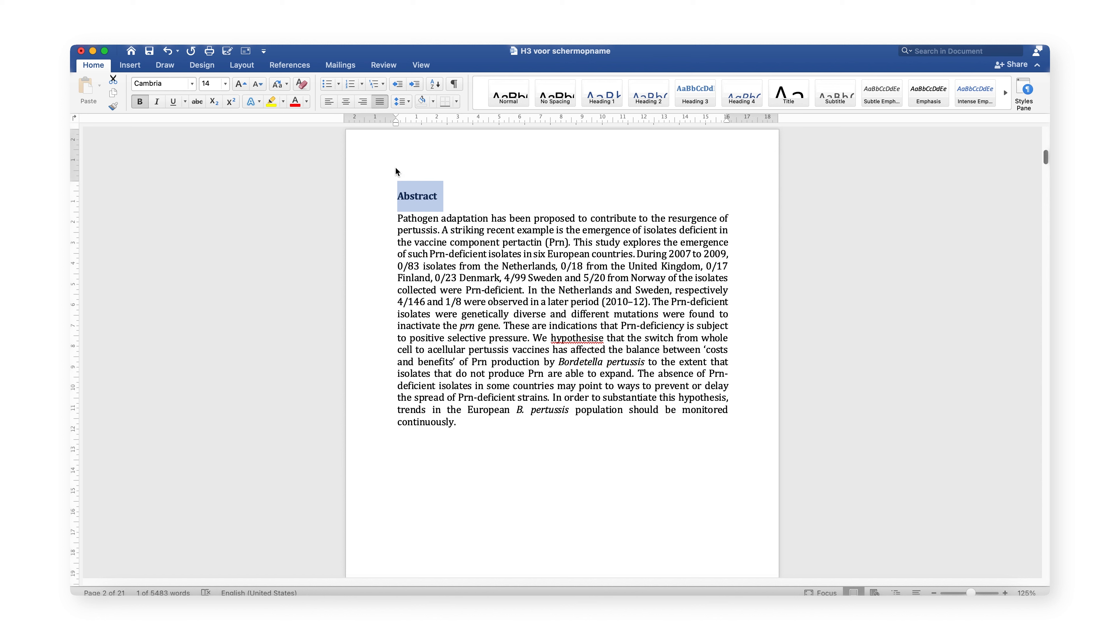
click(225, 84)
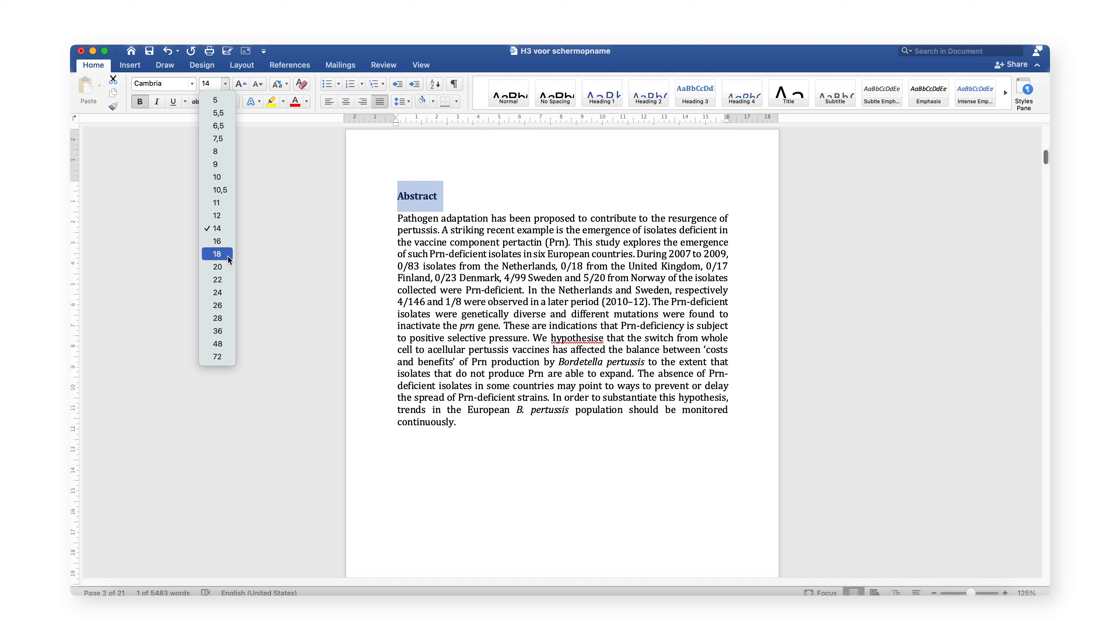
click(217, 254)
click(146, 107)
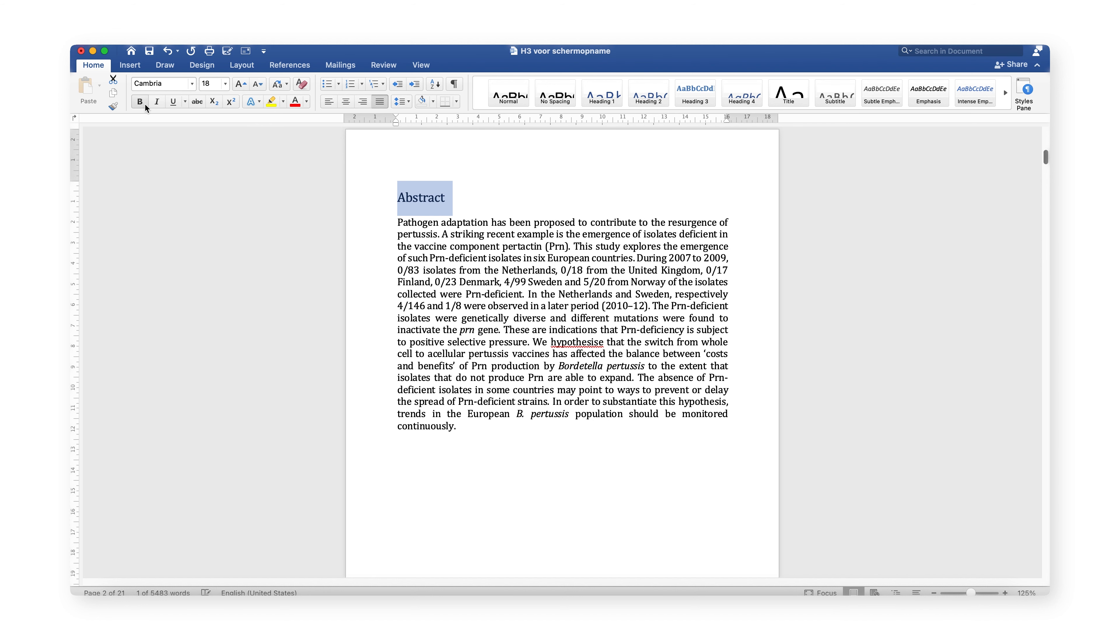
Set the paragraph under the "Abstract" heading to font size 12
triple_click(502, 259)
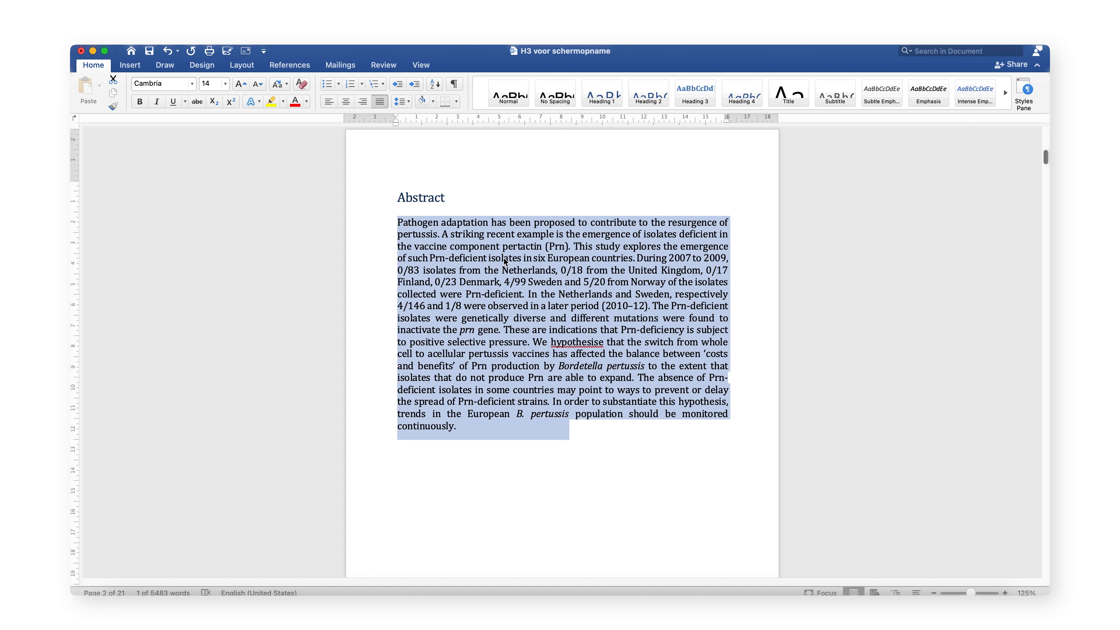
click(225, 83)
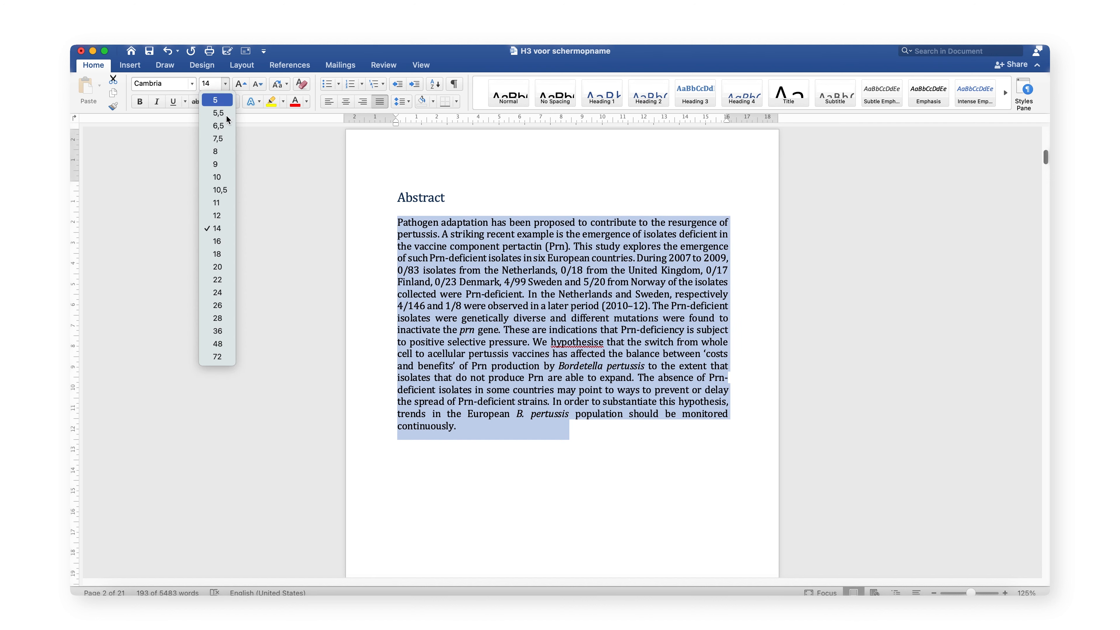
click(217, 215)
click(514, 279)
Format the "Introduction" heading at font size 18 and remove its bold formatting
scroll(514, 279, down, 10)
scroll(514, 279, down, 5)
scroll(507, 271, up, 3)
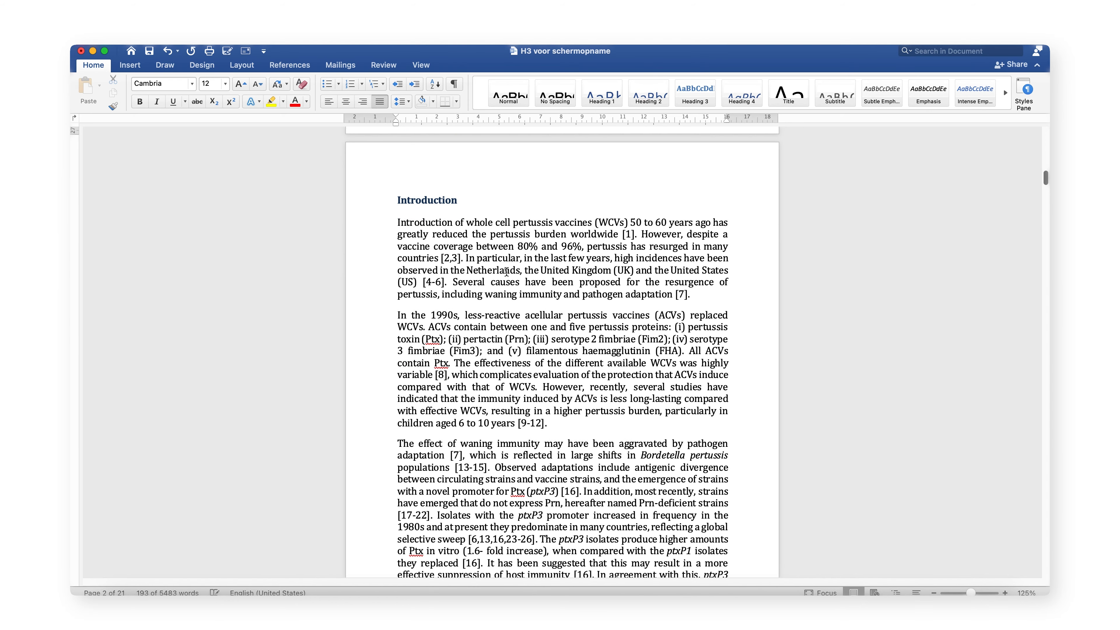
triple_click(436, 202)
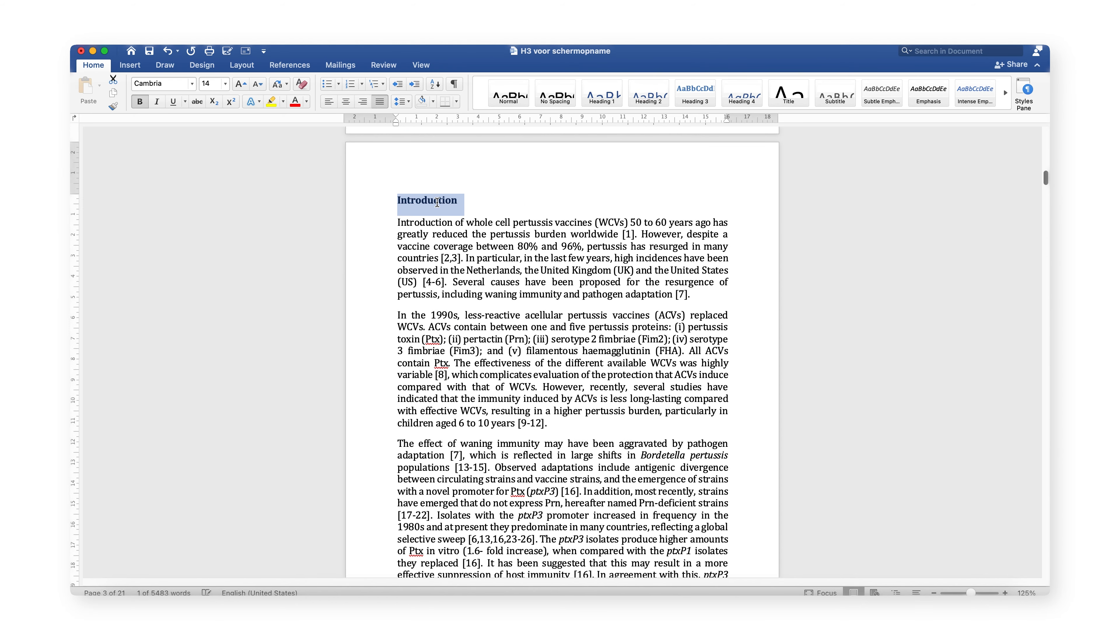
click(226, 85)
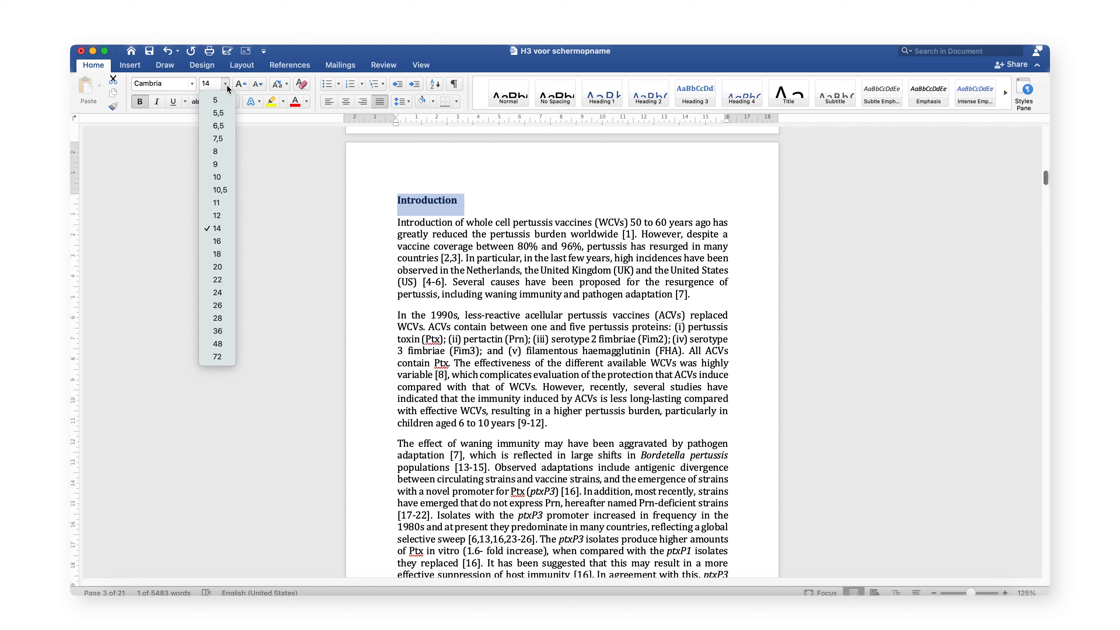
click(217, 254)
click(140, 101)
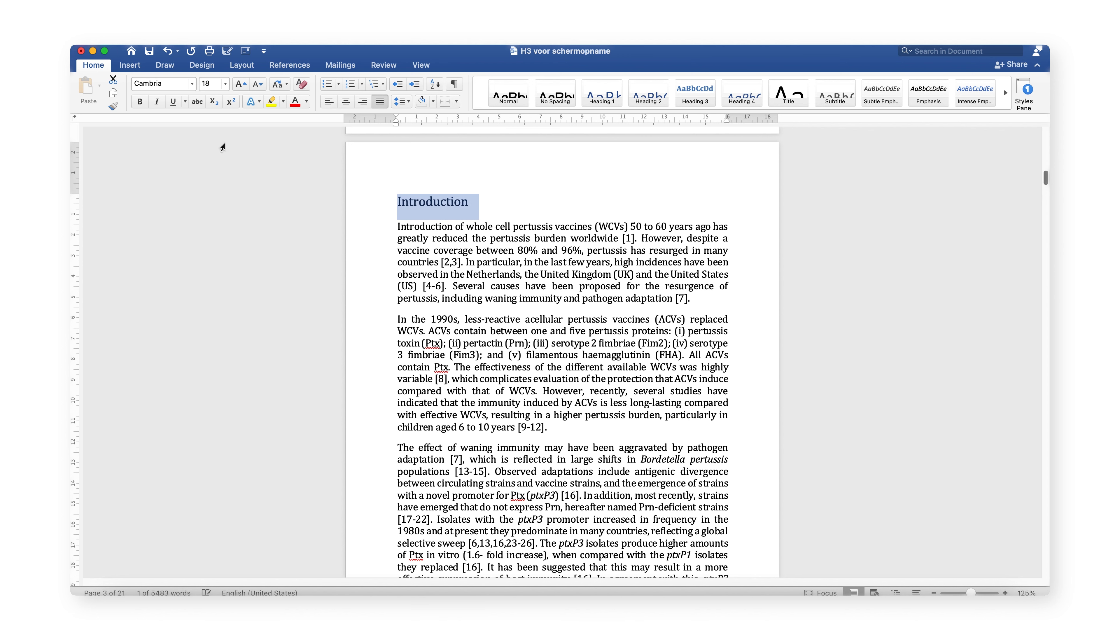
Set all Introduction body paragraphs, up to the text just before the Table 1 caption, to font size 12
click(474, 242)
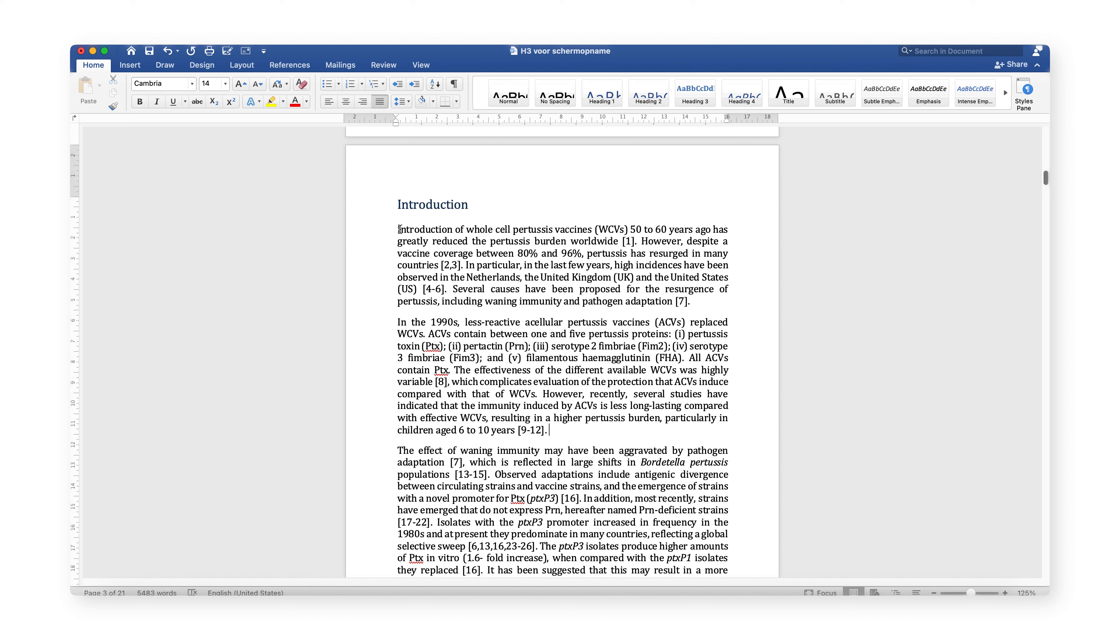
drag(398, 228, 440, 256)
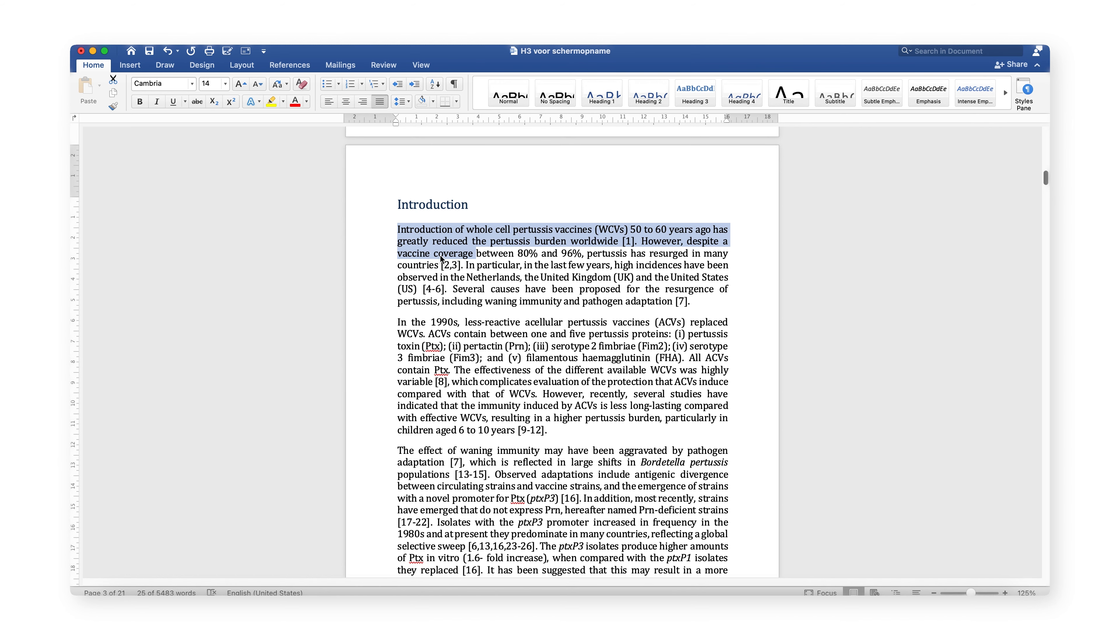
scroll(441, 259, down, 15)
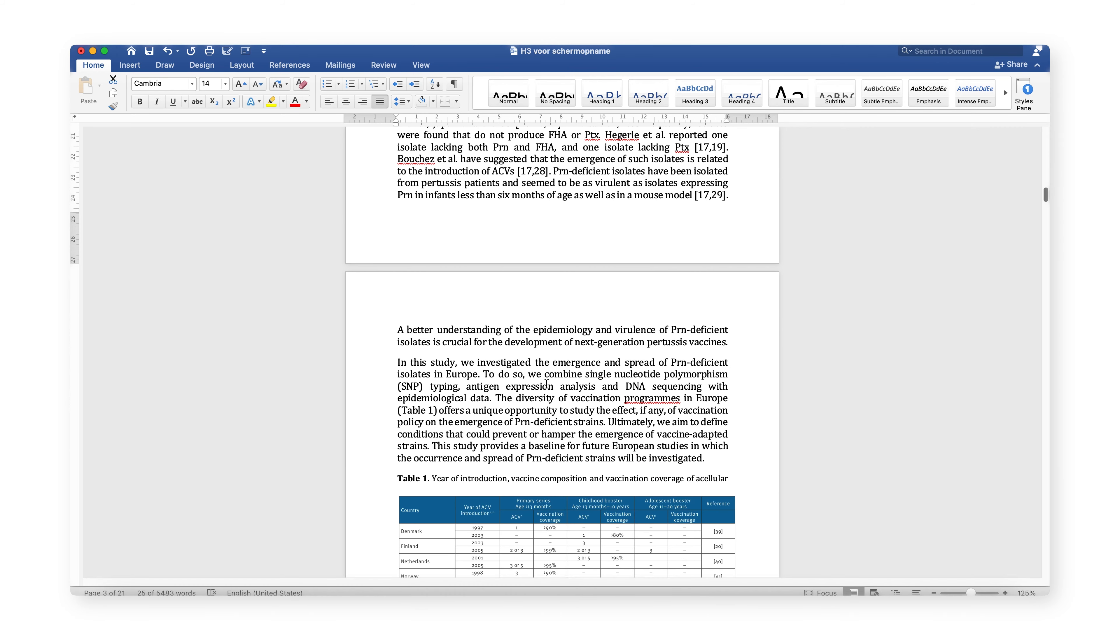
shift+click(709, 455)
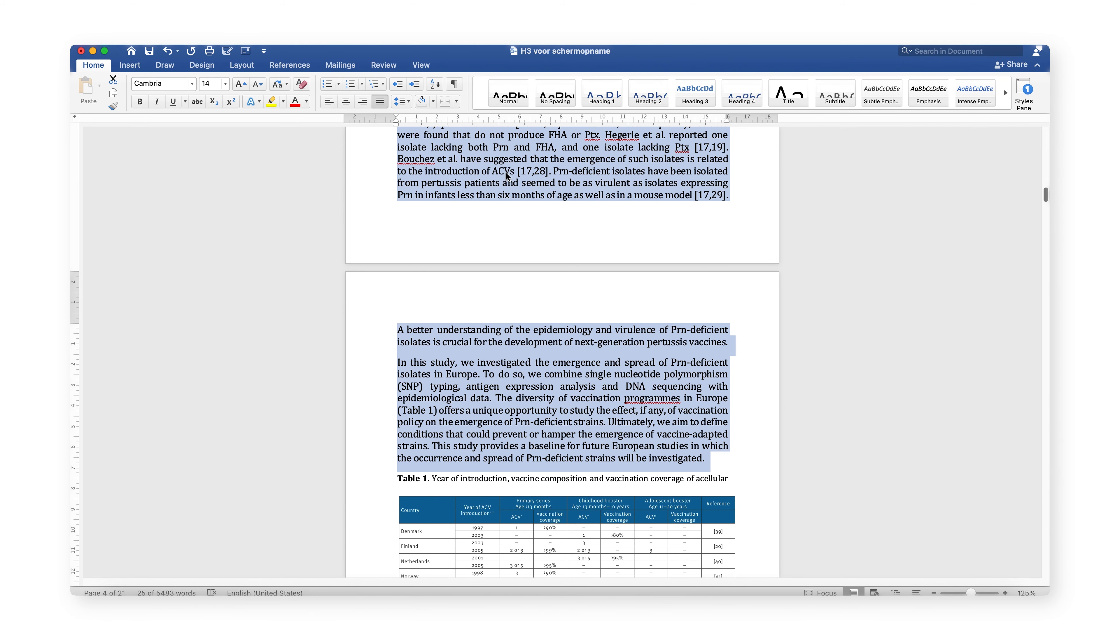
click(227, 84)
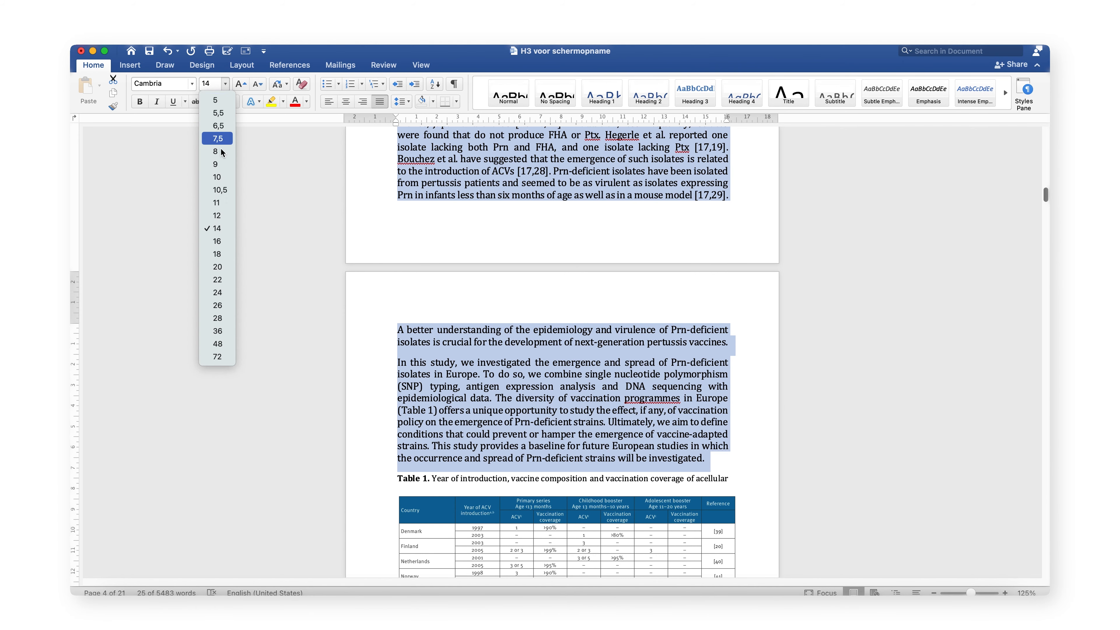
click(217, 216)
scroll(485, 247, up, 5)
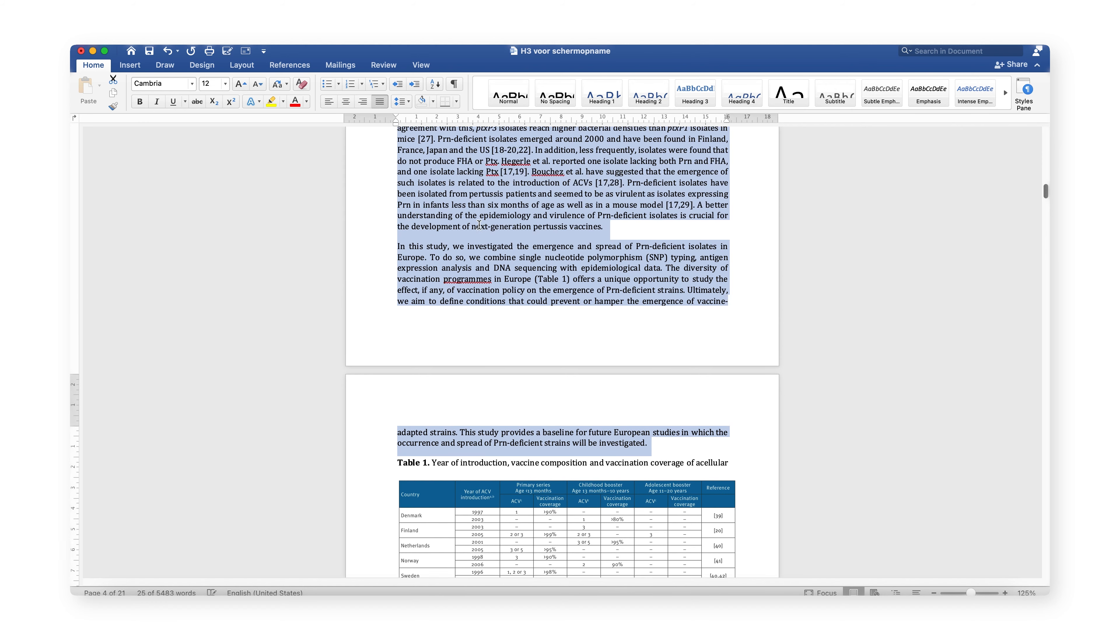
click(497, 256)
Set the Table 1 caption and all the notes below the table to font size 10
scroll(485, 260, down, 10)
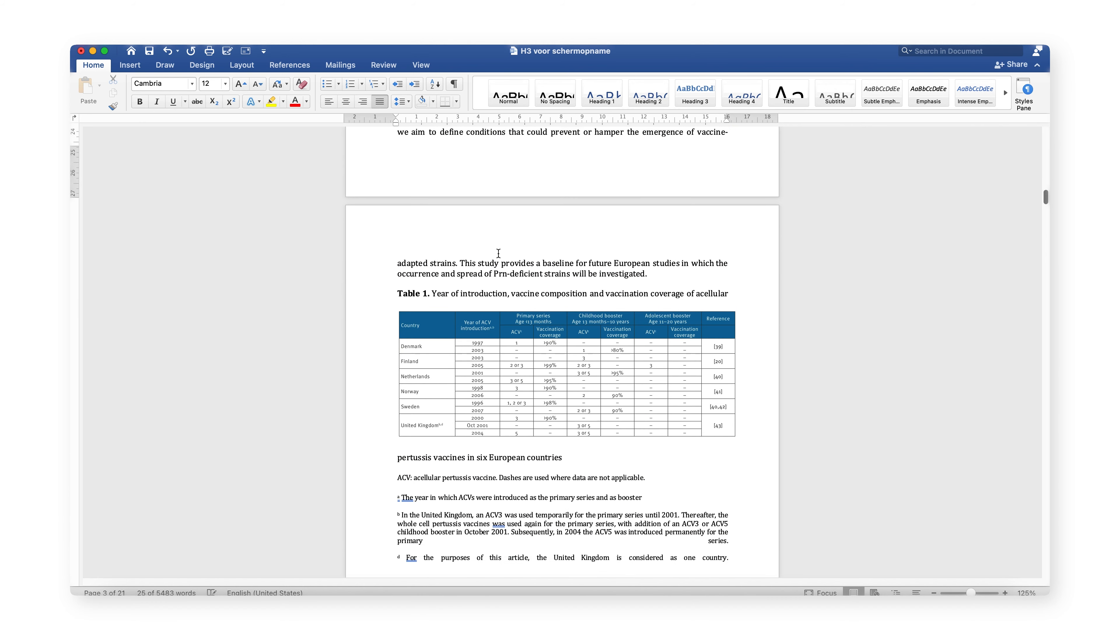
double_click(398, 285)
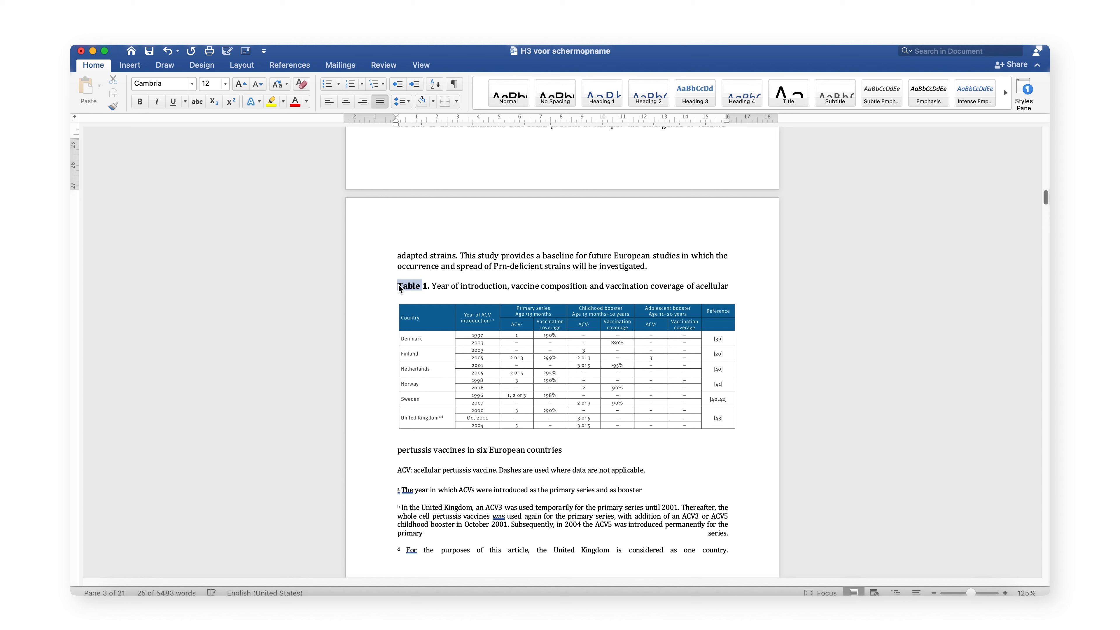
click(416, 286)
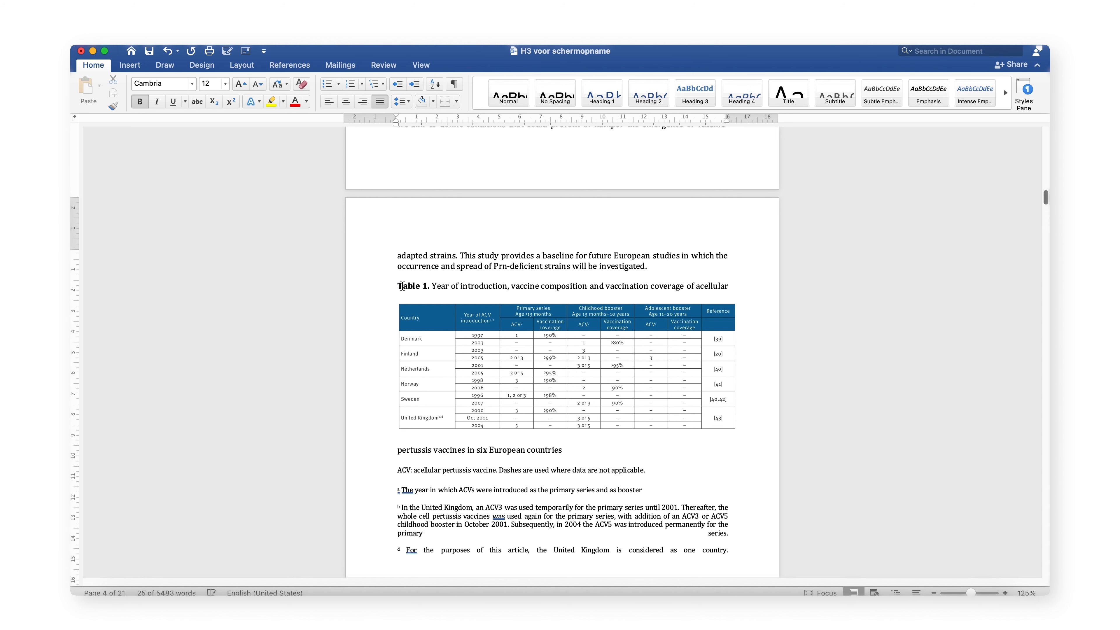
scroll(401, 286, down, 3)
drag(399, 207, 507, 482)
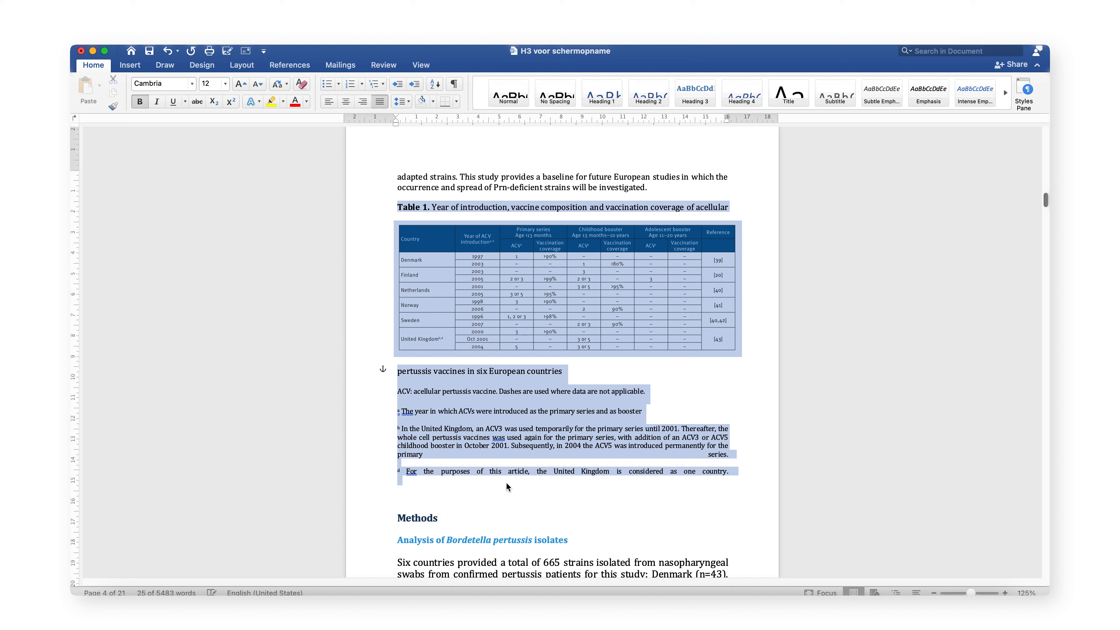
click(227, 84)
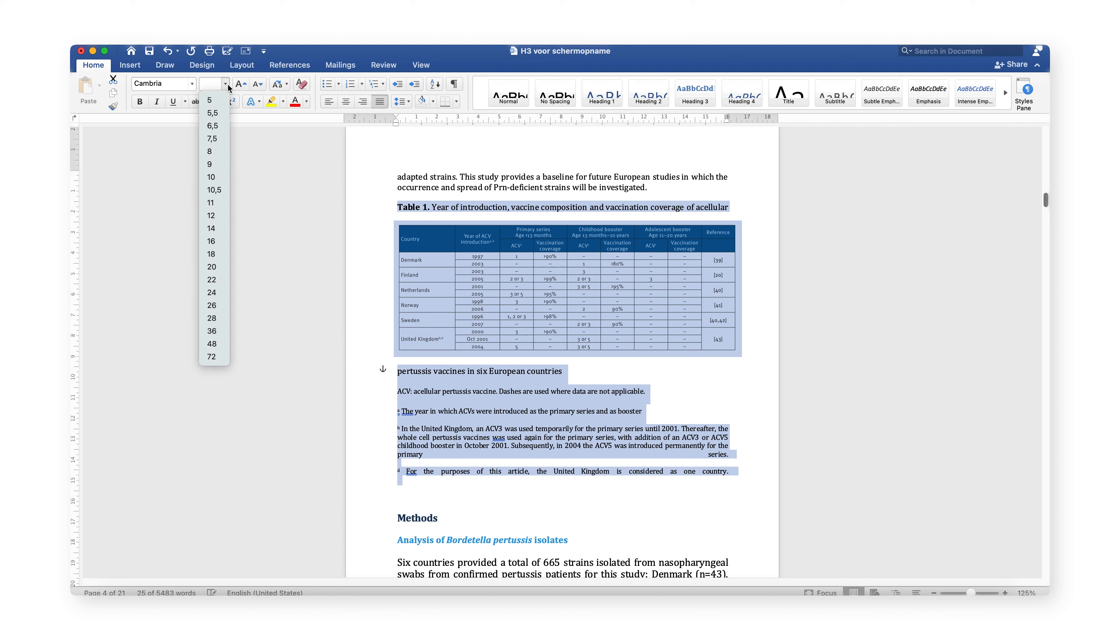
click(211, 178)
click(434, 210)
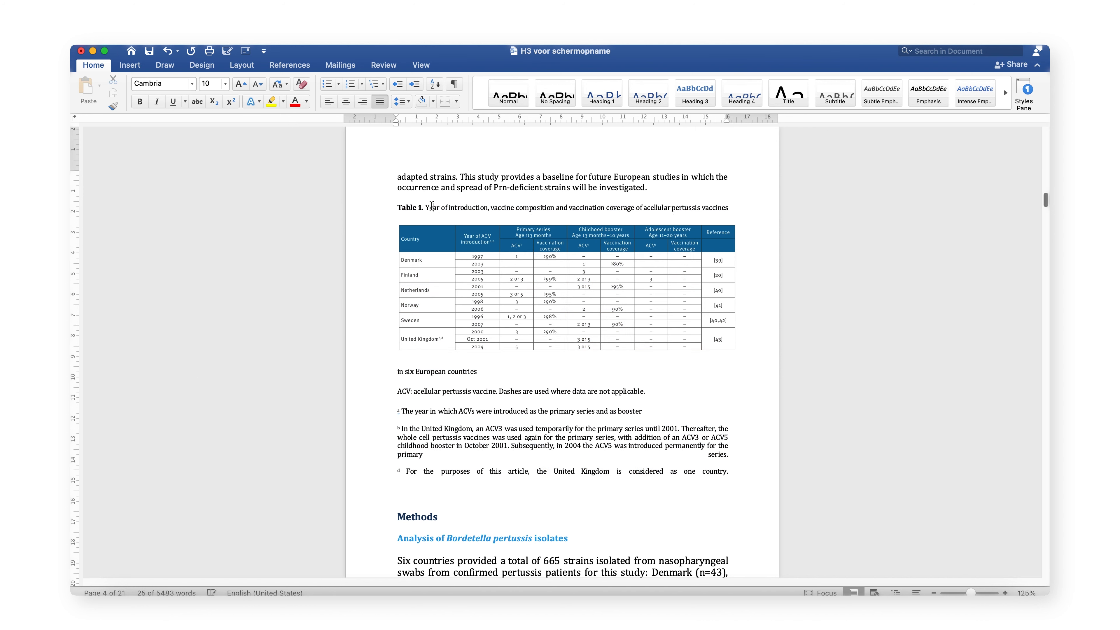
Format the "Methods" heading at font size 18 and remove its bold formatting
scroll(516, 333, down, 5)
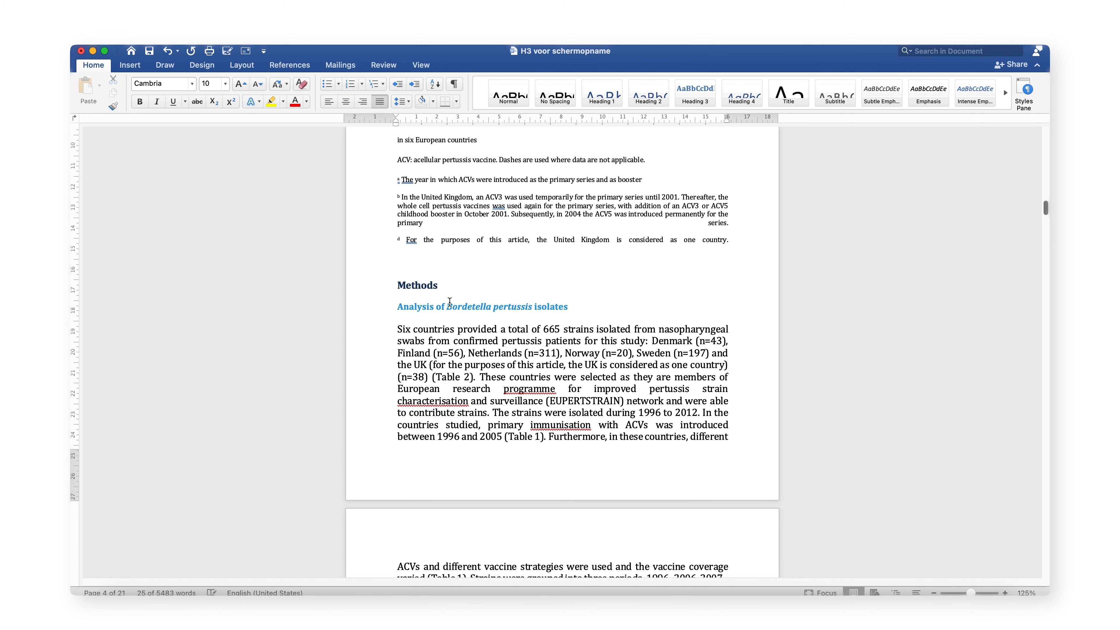
drag(397, 287, 440, 287)
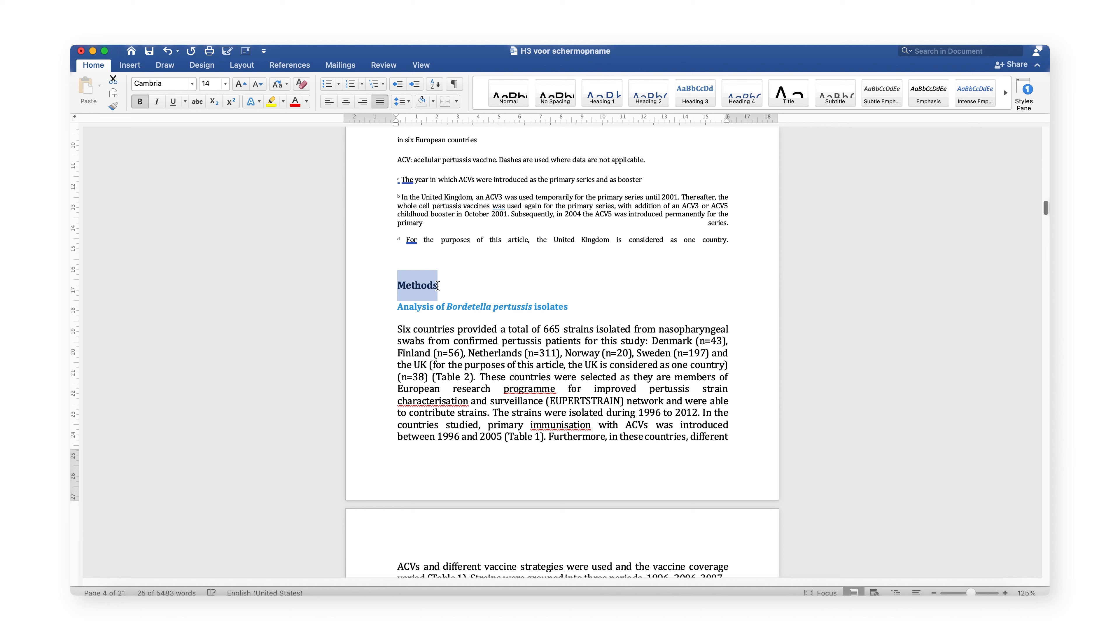
click(225, 83)
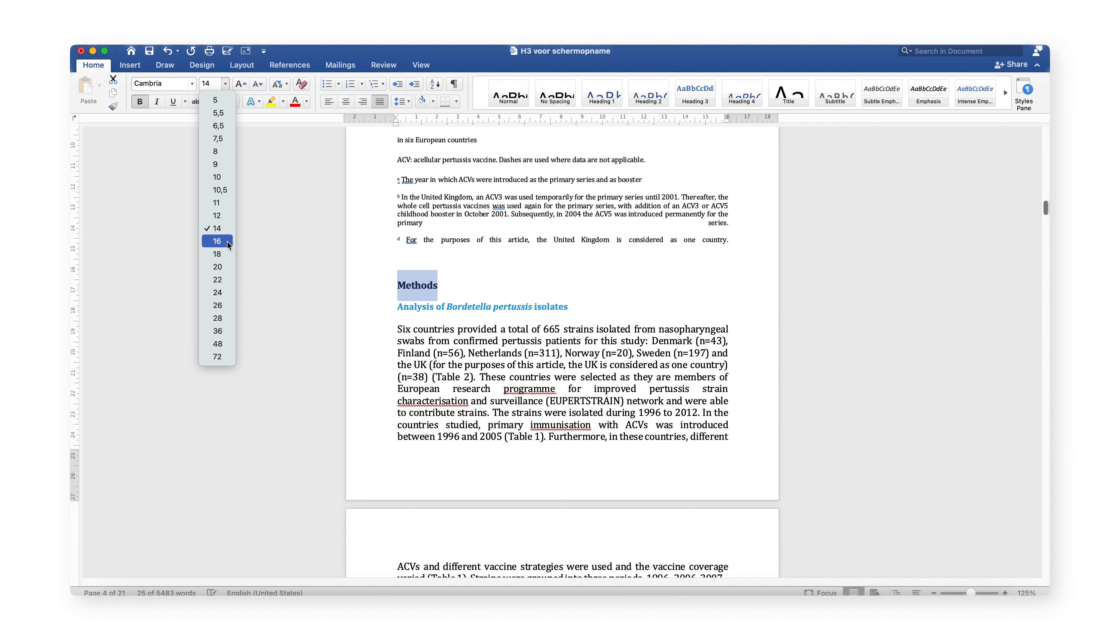
click(217, 253)
click(140, 103)
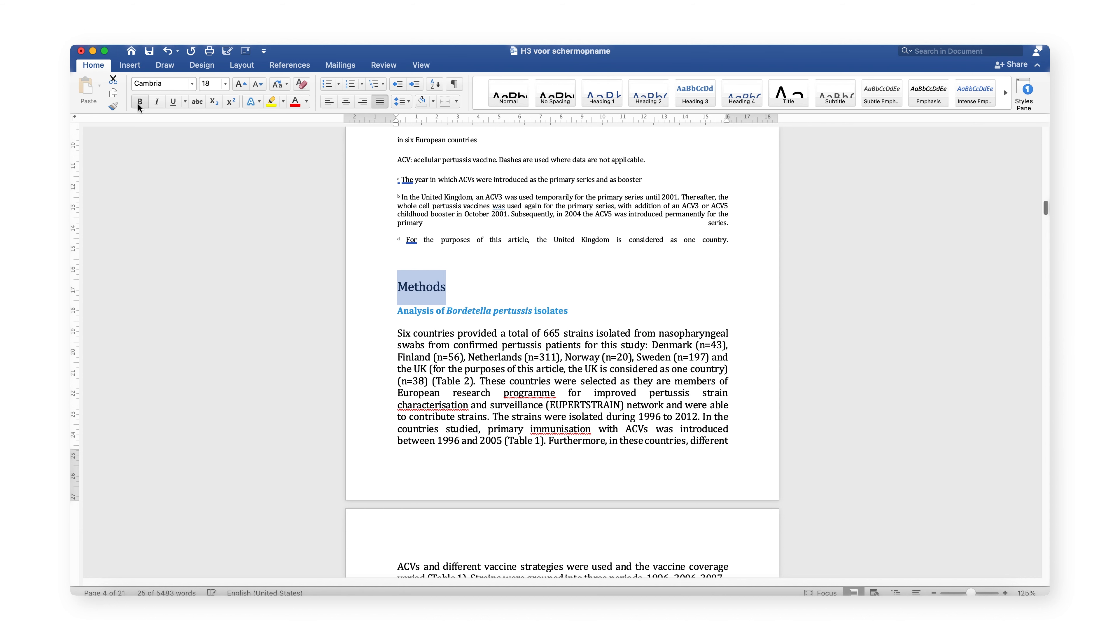
Format the subheading "Analysis of Bordetella pertussis isolates" at font size 16 and remove its bold formatting
drag(398, 313, 539, 309)
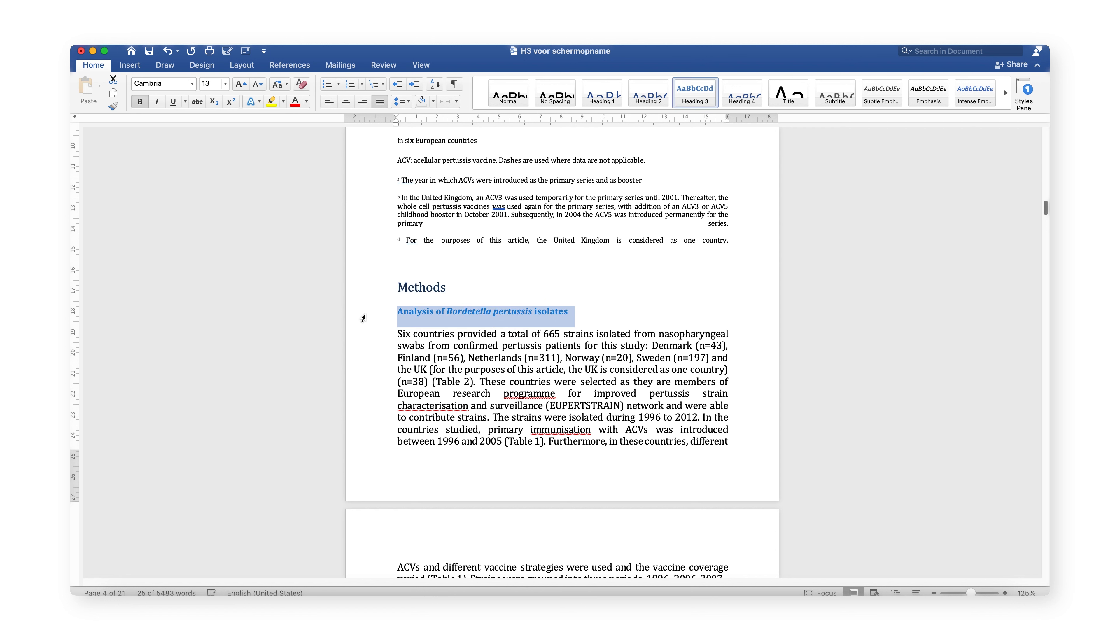
click(226, 84)
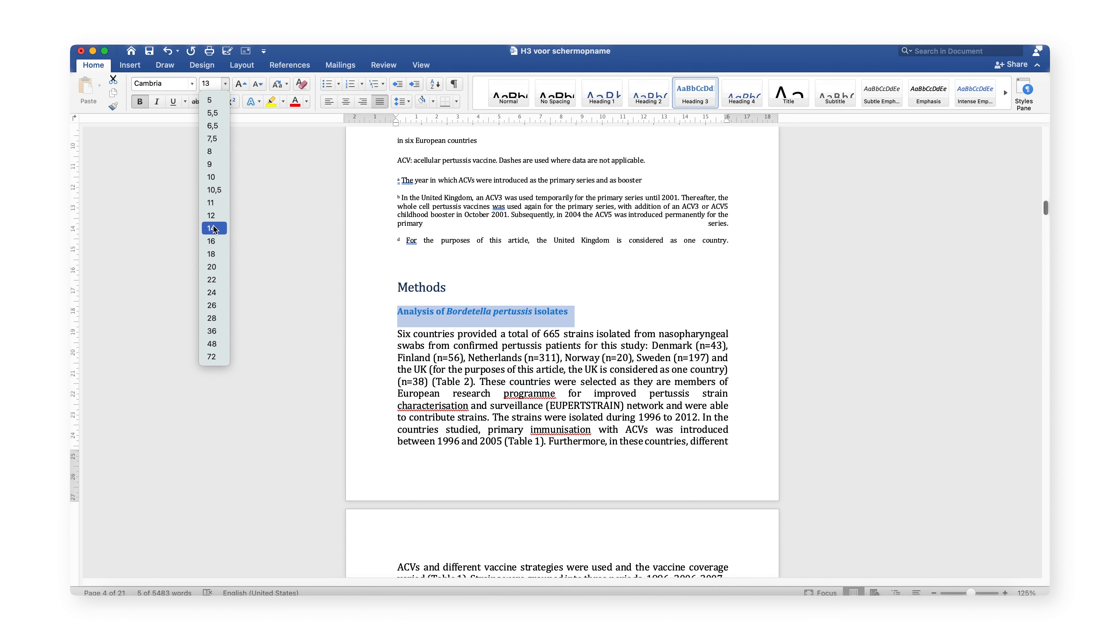
click(219, 245)
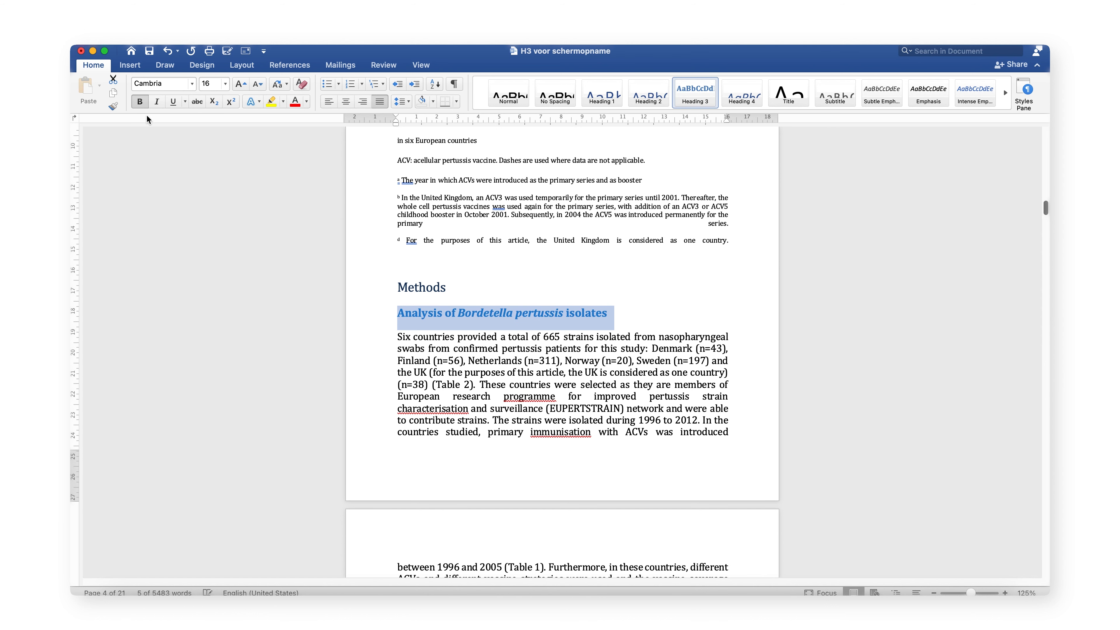
click(141, 101)
click(395, 335)
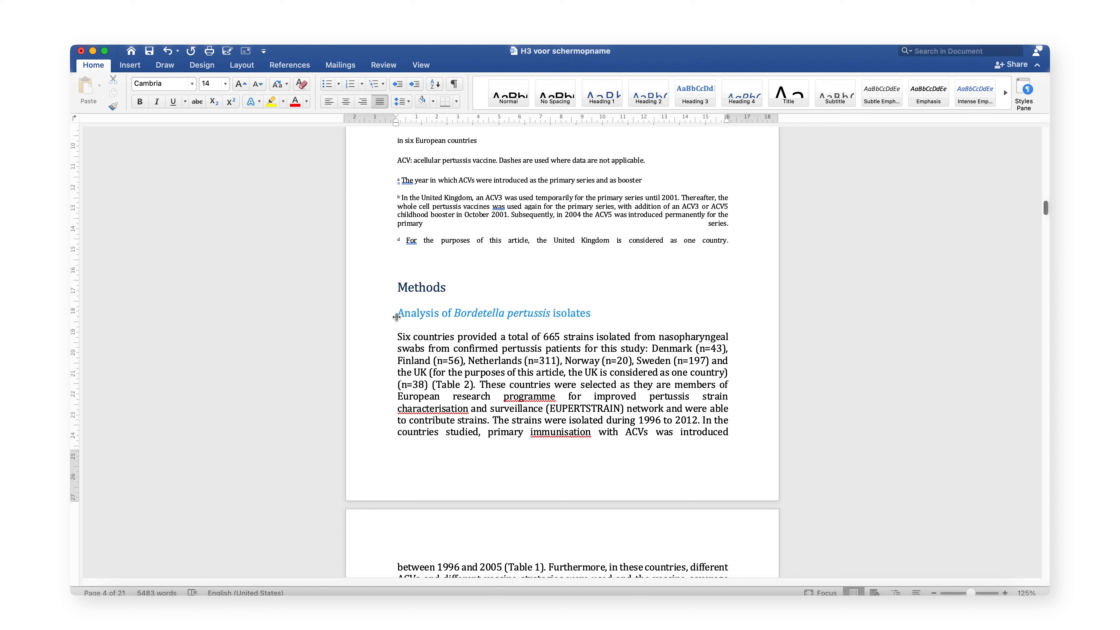
drag(455, 314, 544, 312)
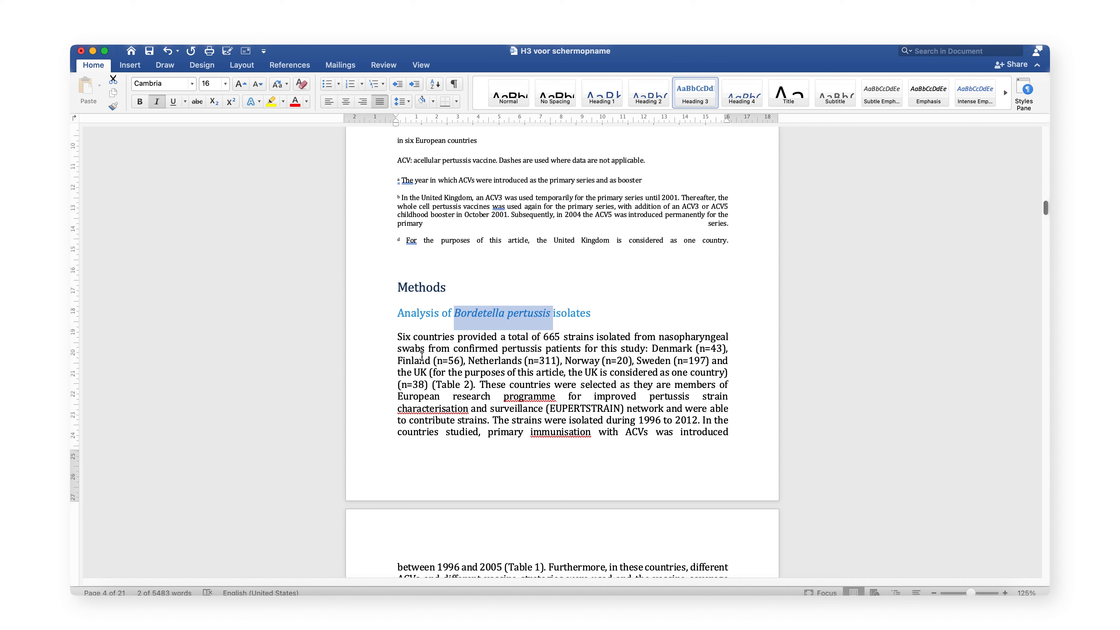
click(398, 337)
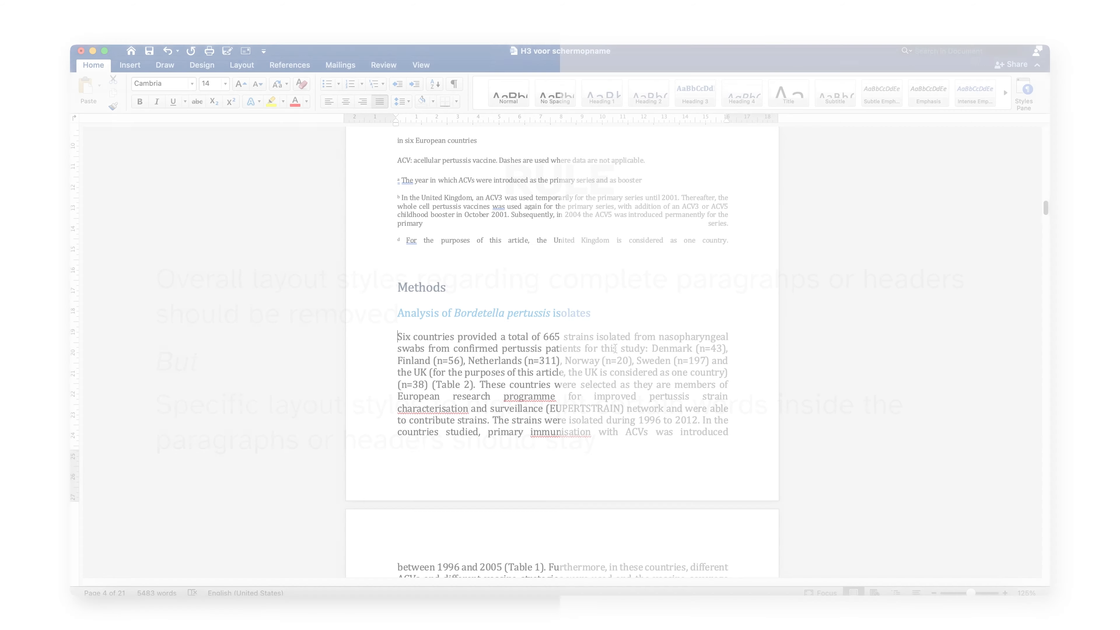
Set the body paragraph under "Analysis of Bordetella pertussis isolates" to font size 12
triple_click(615, 349)
scroll(615, 349, down, 6)
click(225, 84)
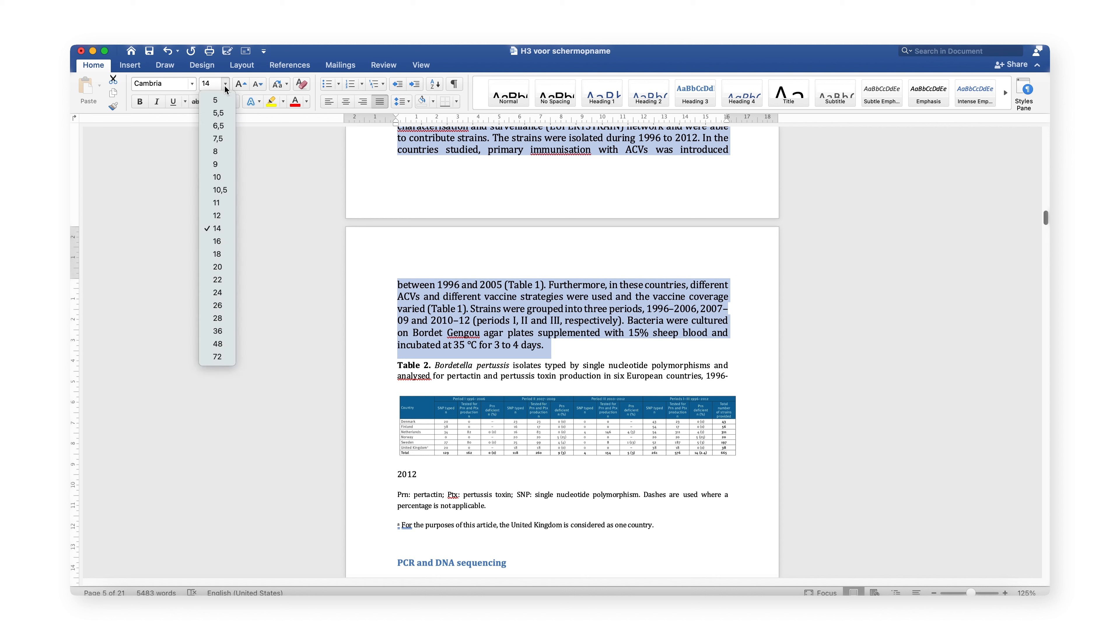
click(225, 215)
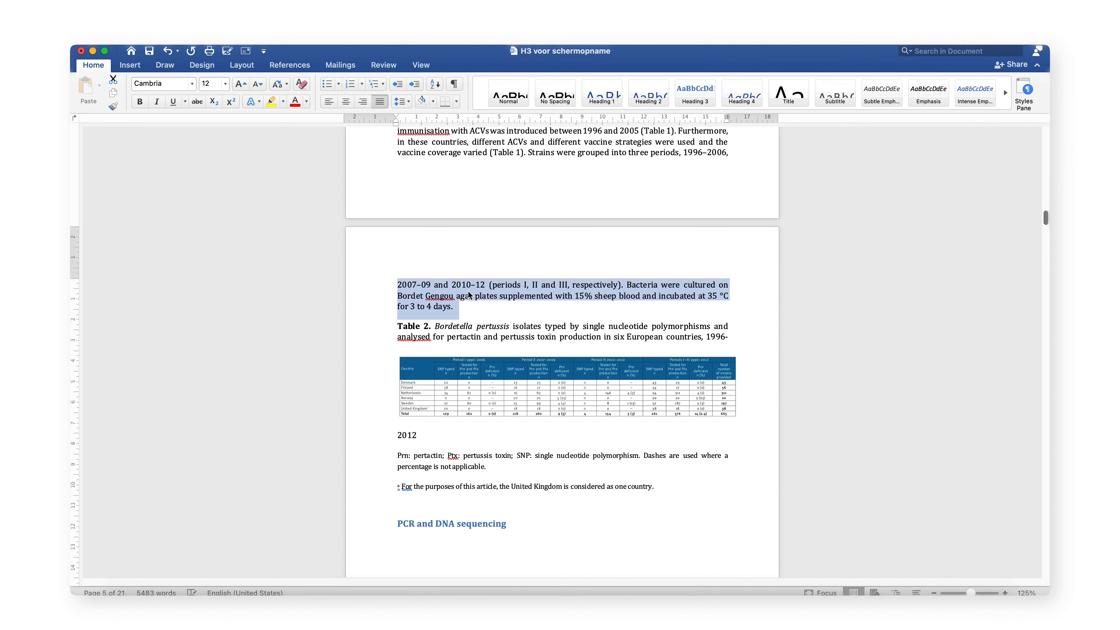
click(482, 405)
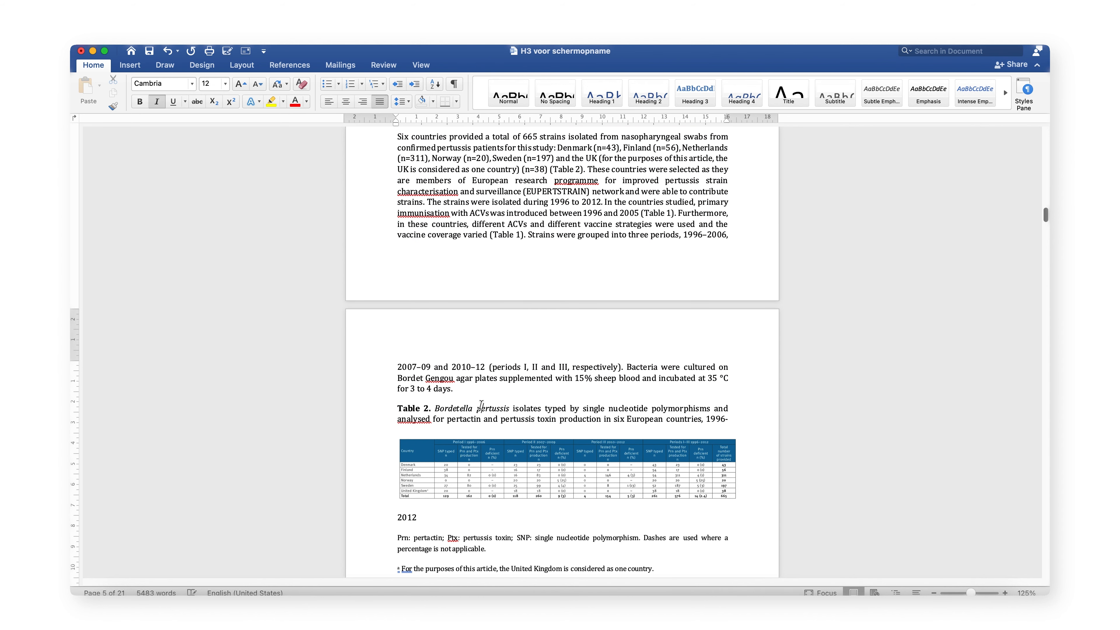
Set the Table 2 caption and the notes below the table to font size 10
scroll(457, 397, down, 3)
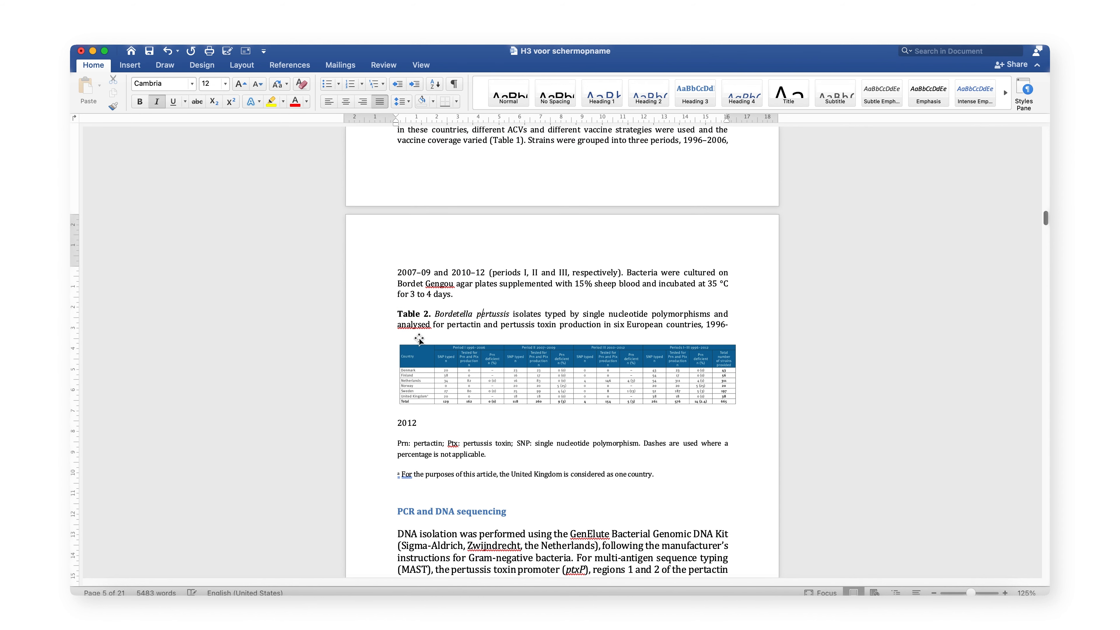
click(399, 314)
shift+click(662, 475)
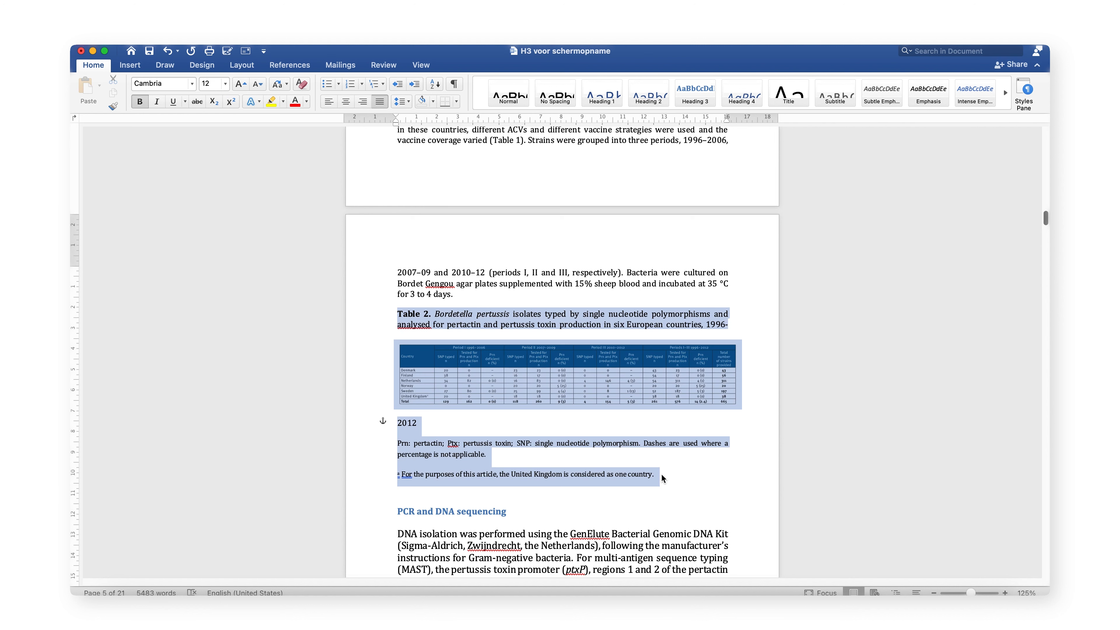
click(225, 83)
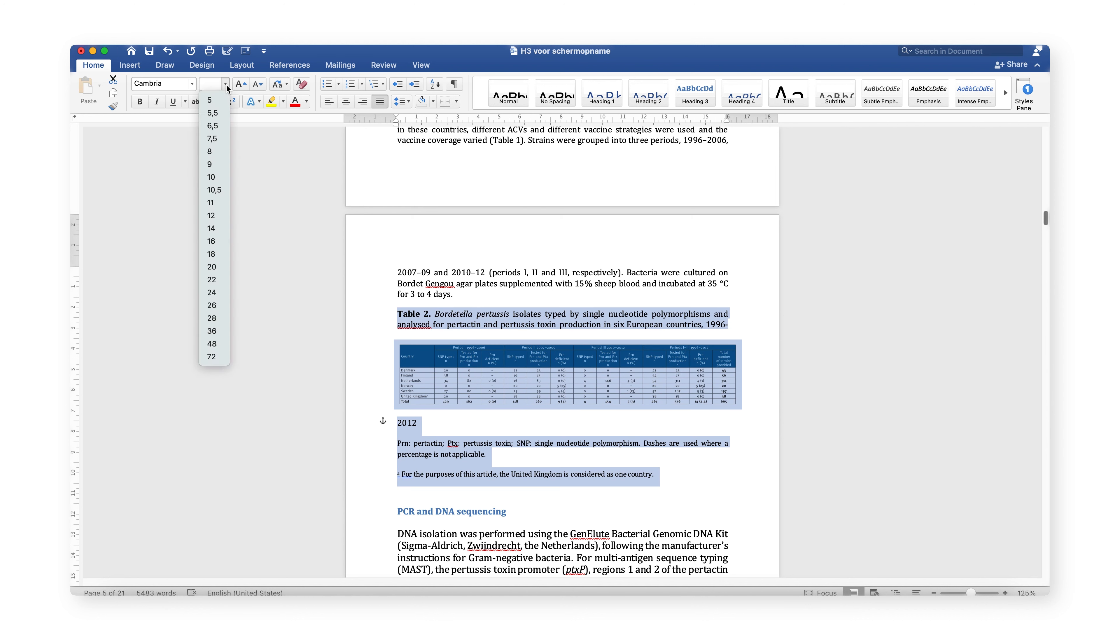
click(219, 178)
click(455, 313)
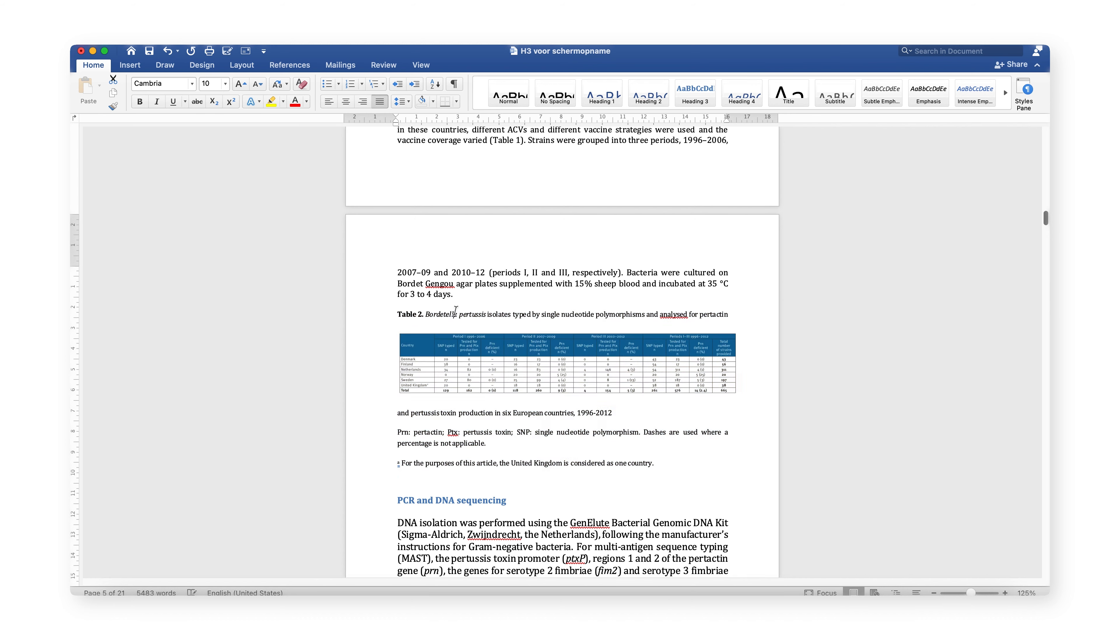
Set the subheading "PCR and DNA sequencing" to font size 16
scroll(455, 313, down, 5)
triple_click(485, 292)
click(225, 83)
click(215, 241)
Set the two body paragraphs under "PCR and DNA sequencing" to font size 12
click(397, 318)
scroll(492, 336, down, 5)
shift+click(557, 285)
click(225, 84)
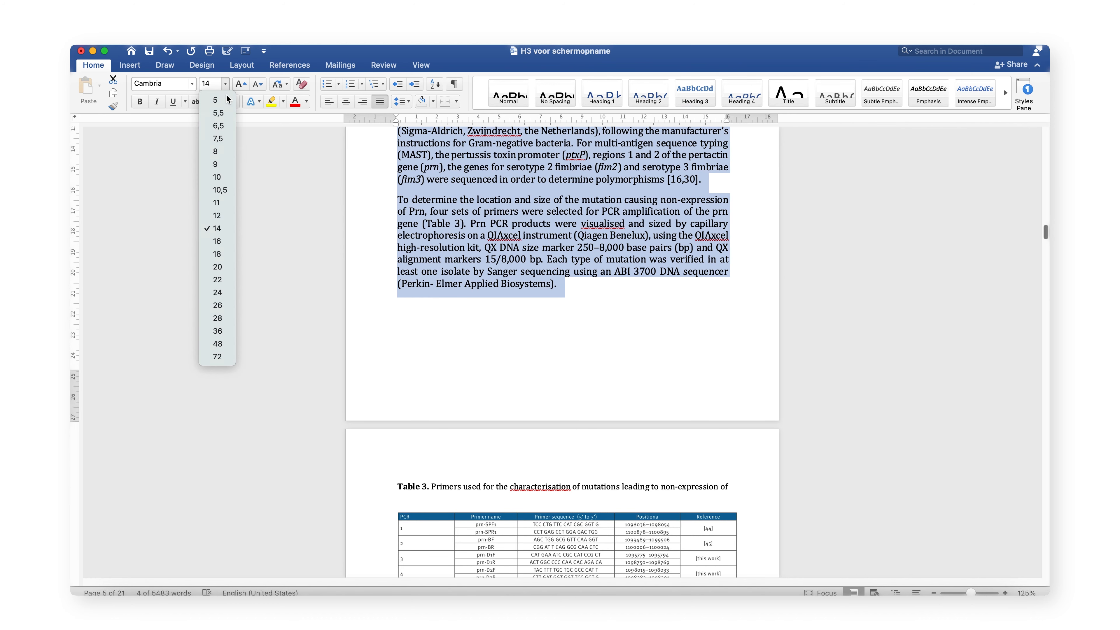
click(212, 215)
Set the Table 3 caption and the notes below the table to font size 10
scroll(465, 283, down, 8)
click(398, 203)
shift+click(608, 375)
click(225, 83)
click(212, 203)
click(502, 397)
Format the subheading "Identification of vaccine antigen-deficient isolates" at font size 16 and remove its bold formatting
scroll(502, 353, down, 6)
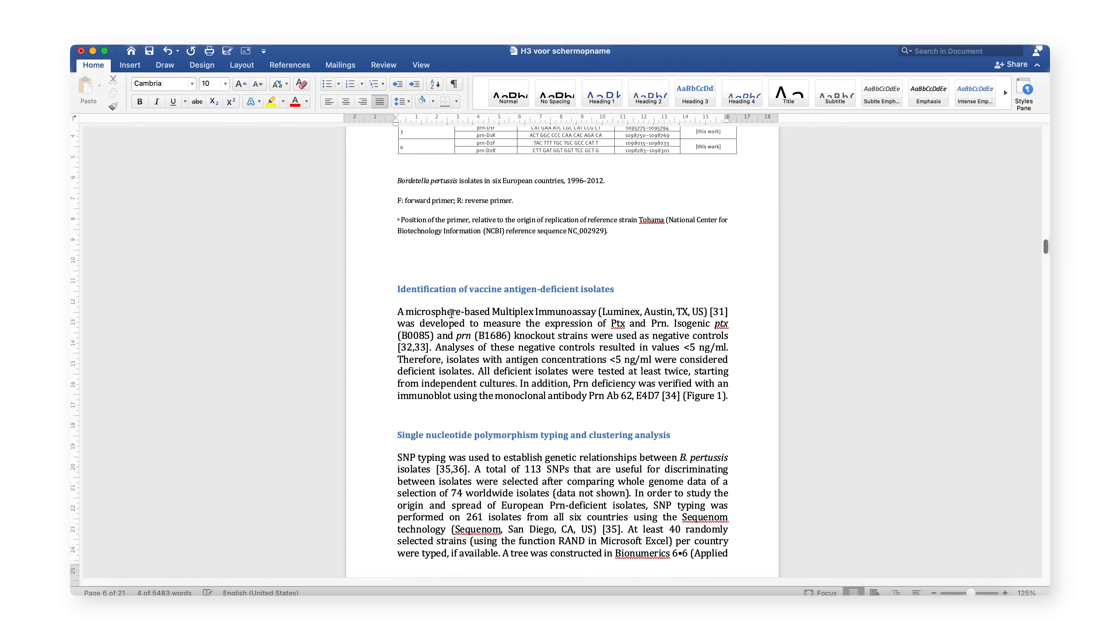
triple_click(502, 277)
click(225, 83)
click(212, 228)
Set the paragraph under "Identification of vaccine antigen-deficient isolates" to font size 12
click(397, 303)
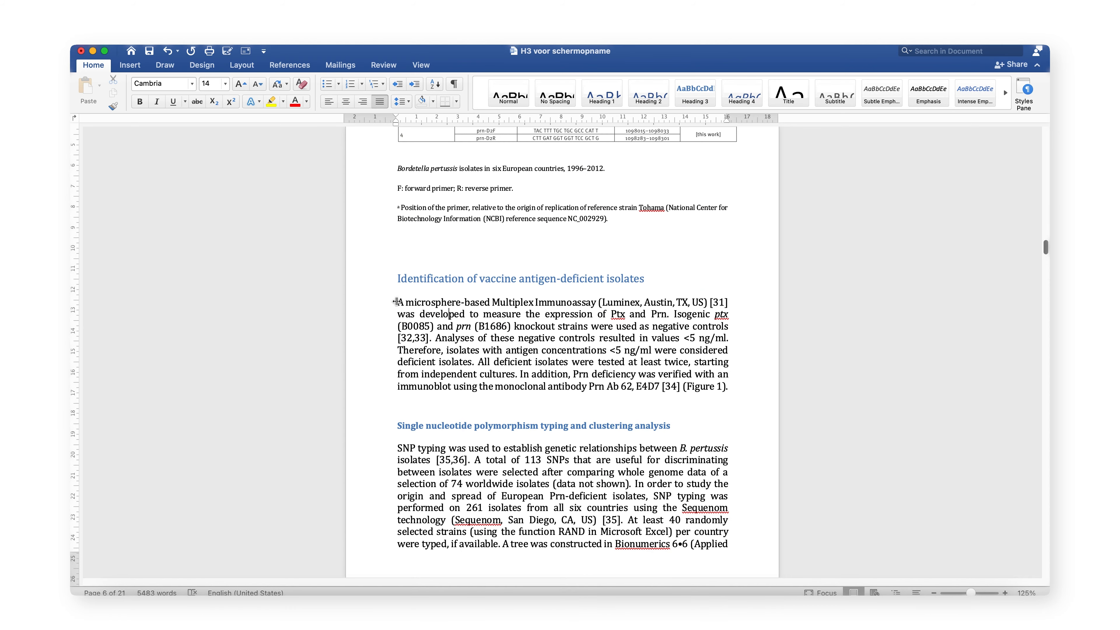
shift+click(729, 387)
click(225, 84)
click(222, 215)
Format the subheading "Single nucleotide polymorphism typing and clustering analysis" at font size 16 and remove its bold formatting
scroll(462, 338, down, 5)
triple_click(406, 295)
click(225, 84)
click(217, 241)
click(139, 101)
Set the SNP typing paragraph, including its continuation on the next page, to font size 12
click(399, 318)
scroll(475, 316, down, 5)
scroll(475, 315, down, 5)
shift+click(710, 133)
click(225, 84)
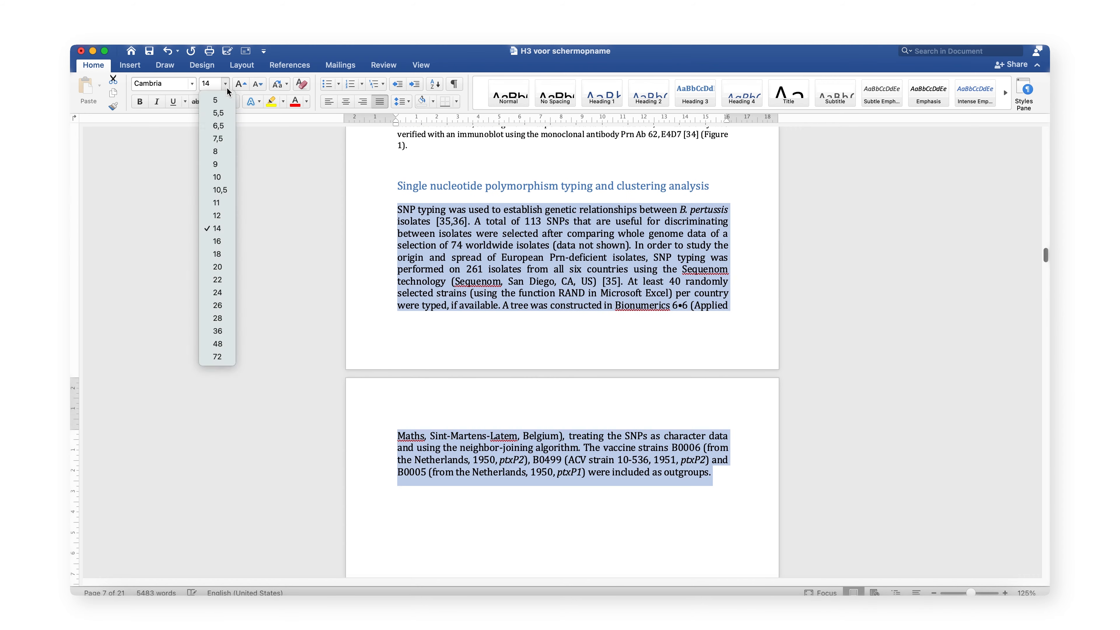
click(217, 215)
click(550, 262)
Format the "Results" heading at font size 18 and remove its bold formatting
scroll(549, 263, down, 8)
triple_click(415, 194)
click(225, 84)
click(211, 241)
click(140, 100)
Format the subheading "Frequency of pertactin-deficient isolates in six European countries" at font size 16 and remove its bold formatting
triple_click(415, 222)
click(225, 83)
click(212, 241)
click(140, 101)
Set the paragraph under the pertactin-deficient isolate frequency subheading to font size 12
triple_click(415, 246)
click(225, 83)
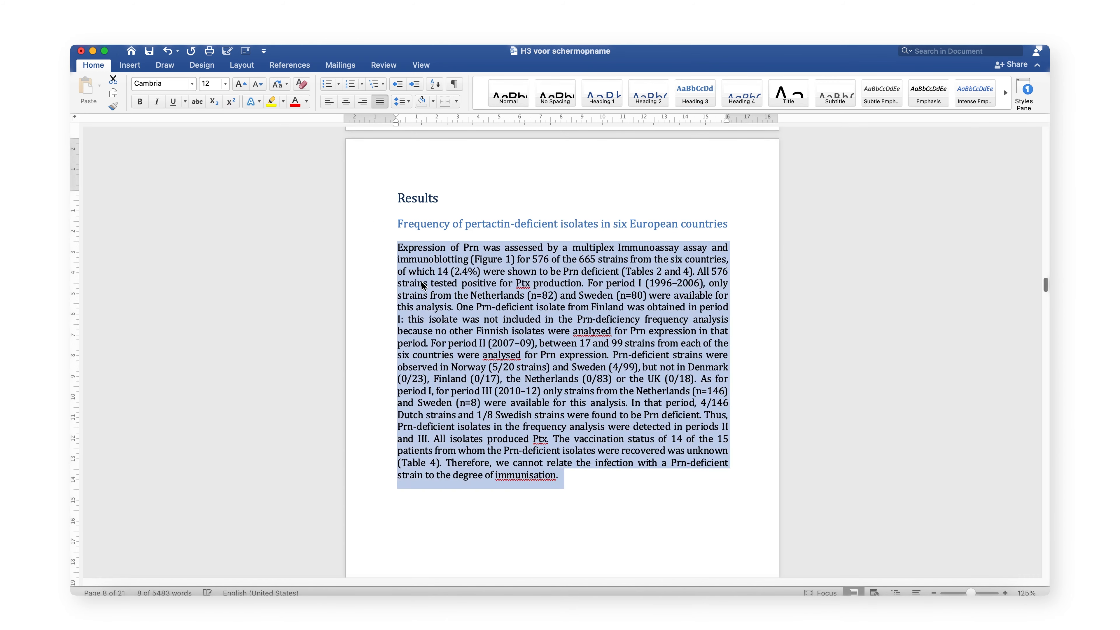
click(217, 215)
click(415, 264)
Set the Figure 1 caption and its explanatory note to font size 10
scroll(415, 309, down, 8)
click(420, 330)
shift+click(622, 392)
click(225, 84)
click(217, 189)
click(600, 353)
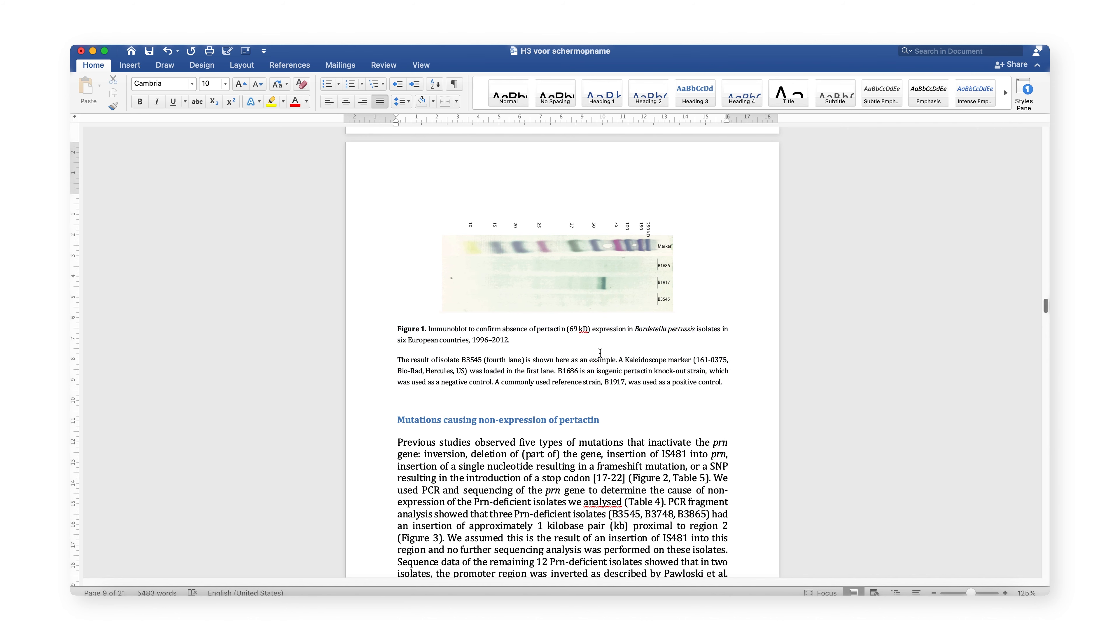
Set the subheading "Mutations causing non-expression of pertactin" to font size 16
scroll(600, 353, down, 5)
triple_click(415, 233)
click(225, 83)
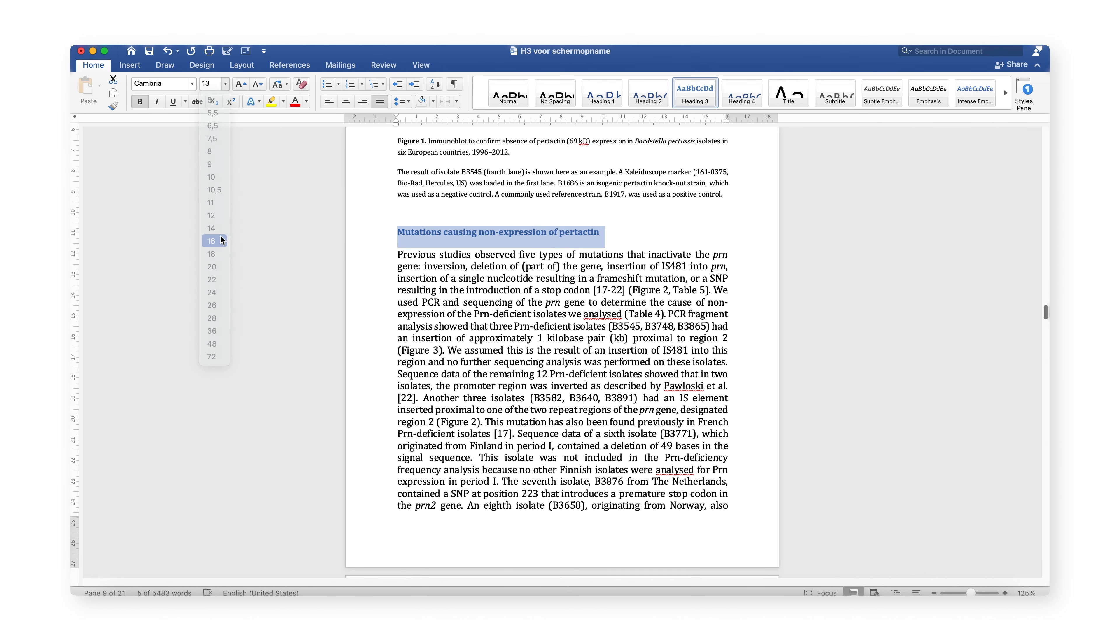
click(213, 242)
Set the body text under "Mutations causing non-expression of pertactin" to font size 12
click(405, 258)
scroll(405, 257, down, 5)
shift+click(711, 402)
click(225, 84)
click(217, 215)
Set the caption and notes between the mutations body text and Figure 2 to font size 10
click(398, 417)
scroll(438, 416, down, 6)
shift+click(664, 318)
click(225, 83)
click(215, 190)
click(464, 295)
Set the Figure 2 caption and its descriptions A to C to font size 10
scroll(465, 309, down, 8)
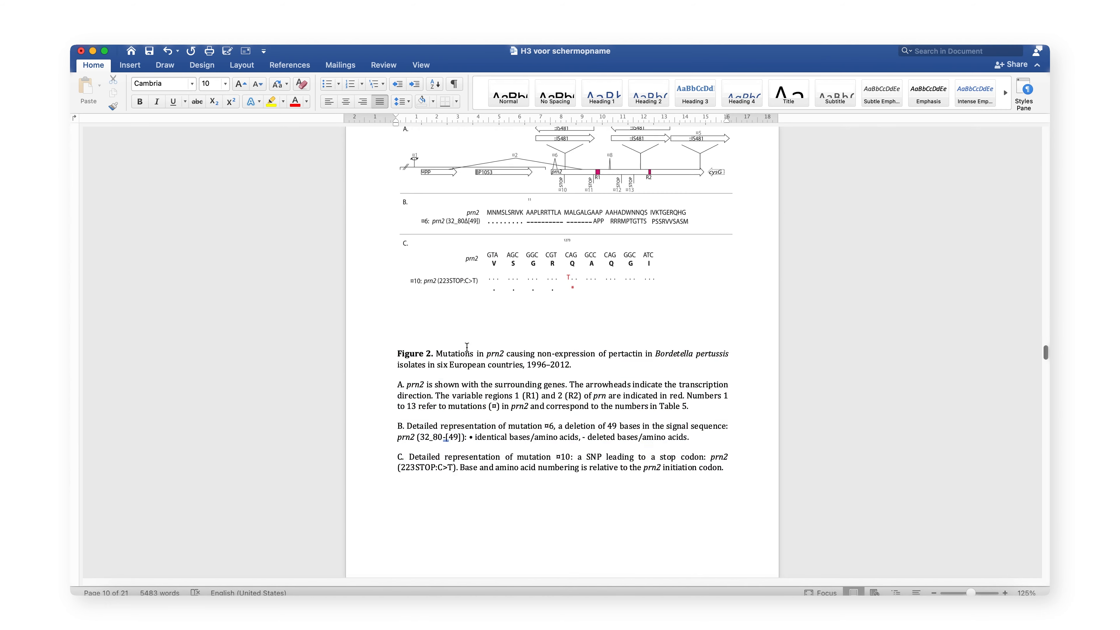
drag(397, 354, 725, 468)
click(225, 83)
click(216, 178)
click(455, 380)
Set the caption and notes located between Figure 2 and Figure 3 to font size 10
scroll(490, 397, down, 8)
drag(397, 305, 584, 468)
click(225, 83)
click(212, 177)
click(551, 514)
Set the Figure 3 caption with its abbreviations and descriptions A to C to font size 10
scroll(552, 441, down, 8)
drag(397, 468, 441, 579)
click(225, 83)
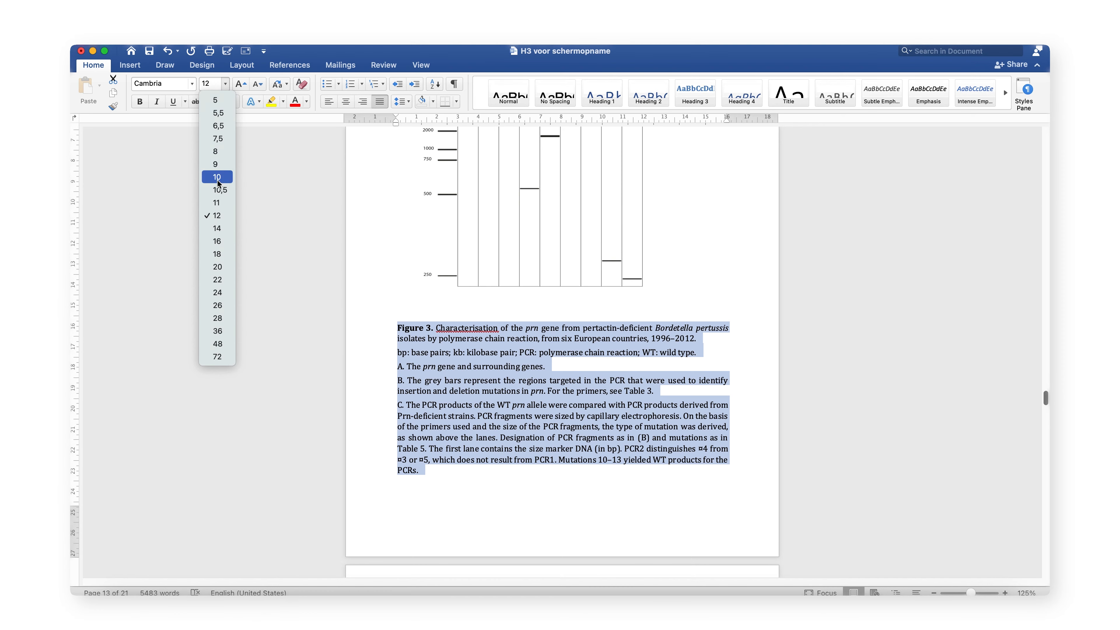
click(212, 177)
Format the subheading "Phylogenetic relationships of European pertactin-deficient Bordetella pertussis isolates" at font size 16 and remove its bold formatting
scroll(429, 297, down, 6)
triple_click(429, 296)
click(225, 83)
click(214, 191)
Set the three paragraphs under the phylogenetic relationships subheading to the font size used for the other body text
click(455, 300)
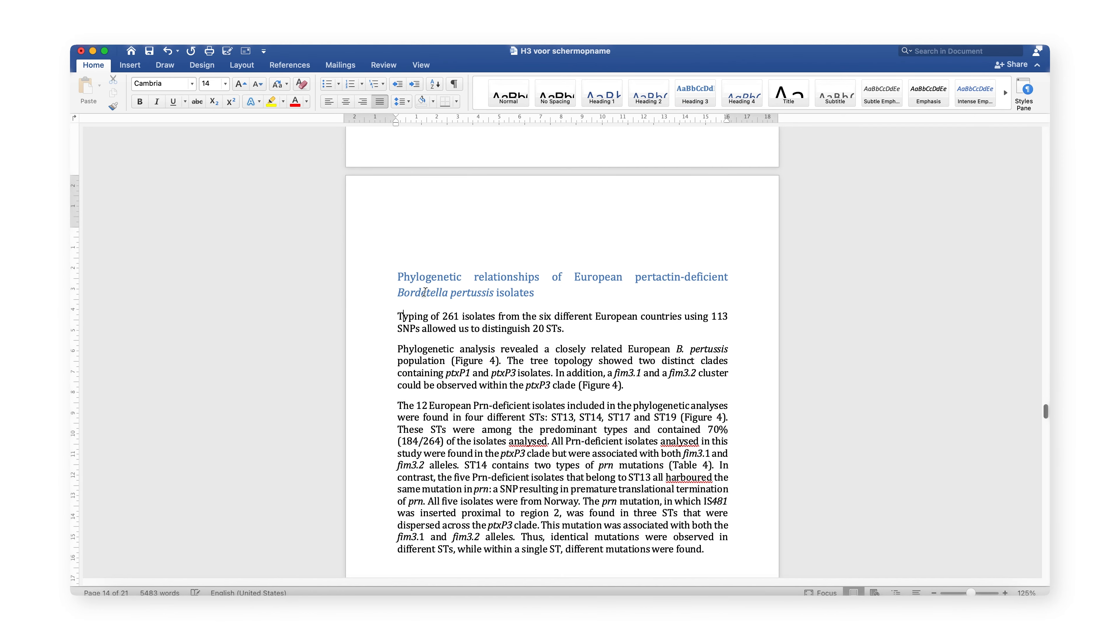
scroll(491, 326, down, 5)
shift+click(704, 315)
click(224, 83)
click(216, 177)
Set the caption and notes following the phylogenetic relationships text to font size 10
scroll(441, 309, down, 10)
drag(397, 246, 447, 411)
click(225, 84)
click(212, 177)
Set the heading that follows the phylogenetic relationships section to the font size of the other main headings
scroll(441, 309, down, 10)
triple_click(423, 208)
click(225, 84)
click(214, 190)
Set all body text of the section before "Acknowledgements" to the font size used for the other body text
click(398, 231)
scroll(491, 353, down, 10)
shift+click(425, 483)
click(225, 83)
click(216, 174)
Format the "Acknowledgements" heading at font size 18 without bold and set its paragraph to font size 12
triple_click(443, 460)
click(225, 83)
click(217, 254)
scroll(529, 353, down, 5)
triple_click(485, 186)
click(224, 83)
click(217, 215)
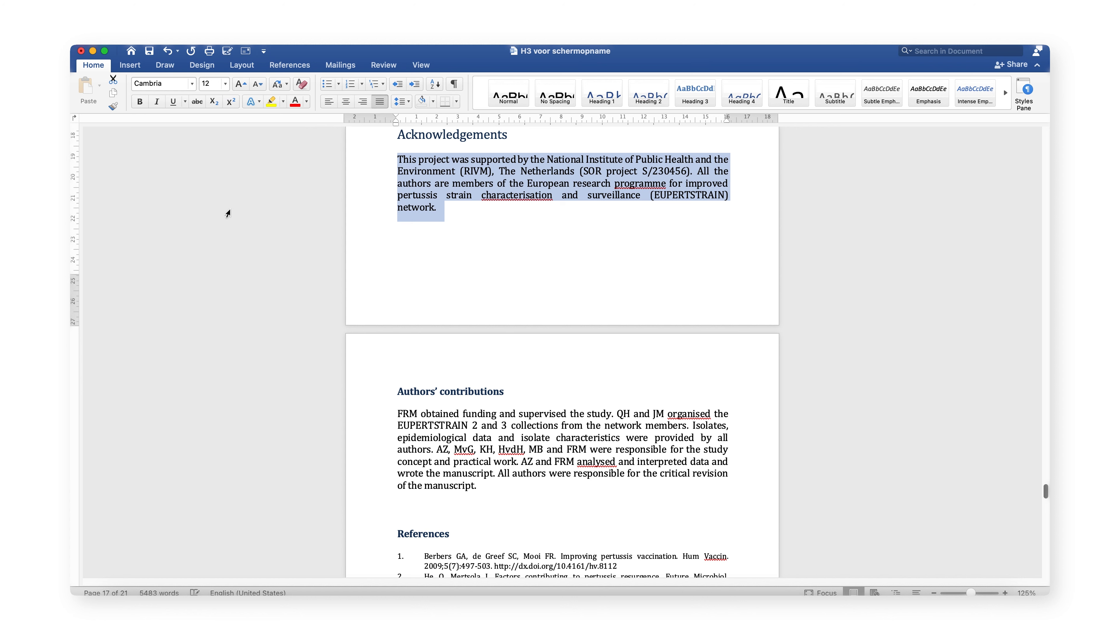
Format the "Authors' contributions" heading at font size 18 without bold and set its paragraph to font size 12
triple_click(508, 220)
click(225, 83)
click(217, 254)
triple_click(485, 249)
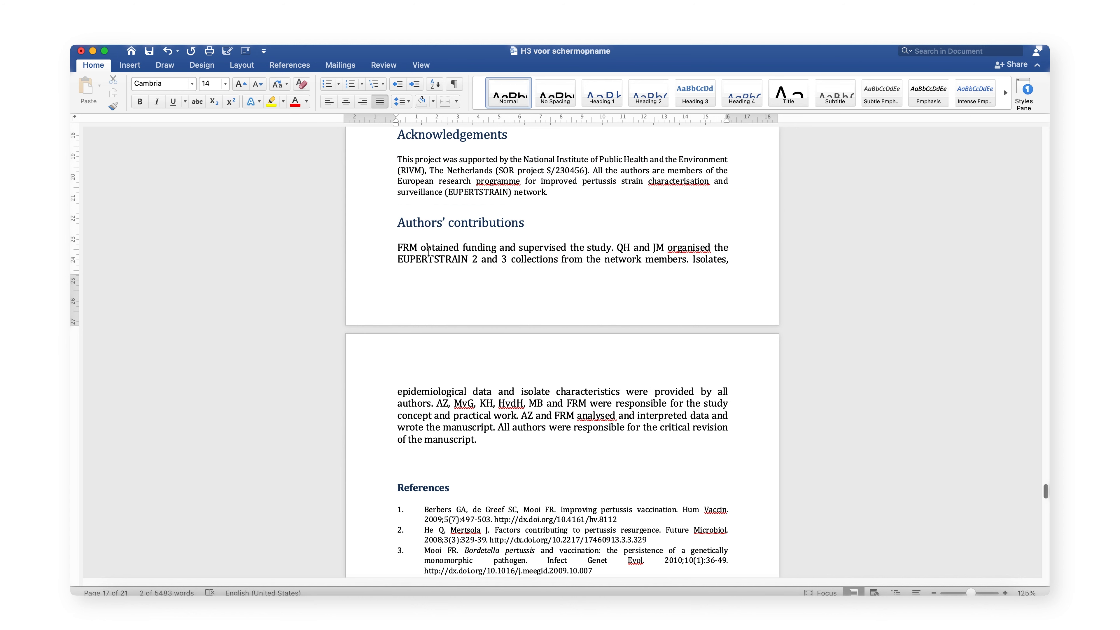
click(225, 83)
click(217, 215)
Format the "References" heading at font size 18 and remove its bold formatting
scroll(529, 353, down, 5)
triple_click(423, 273)
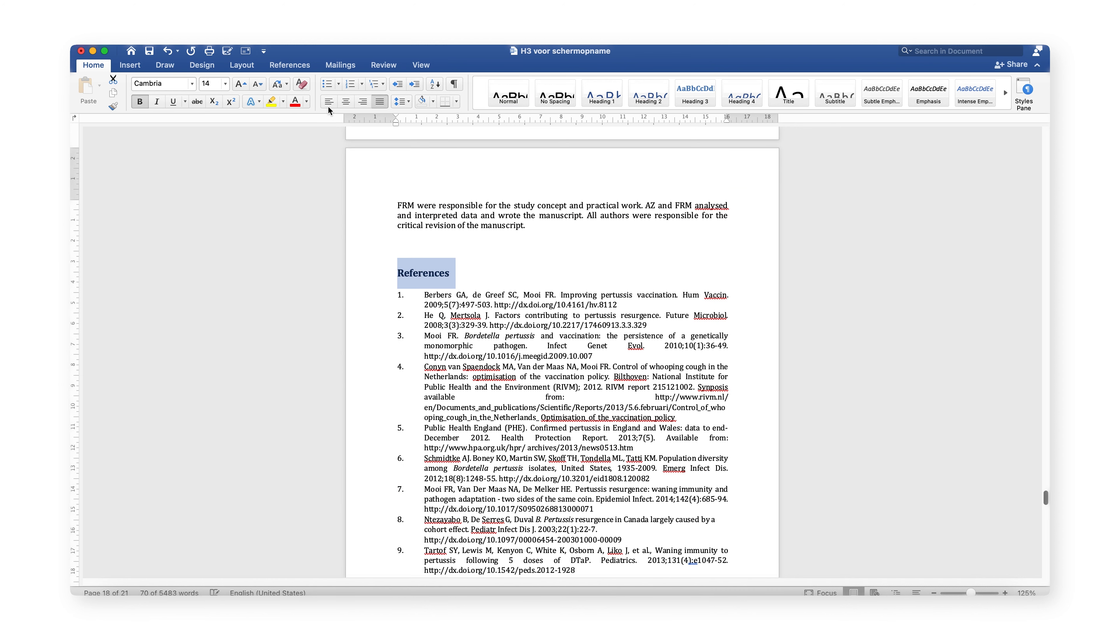
click(225, 83)
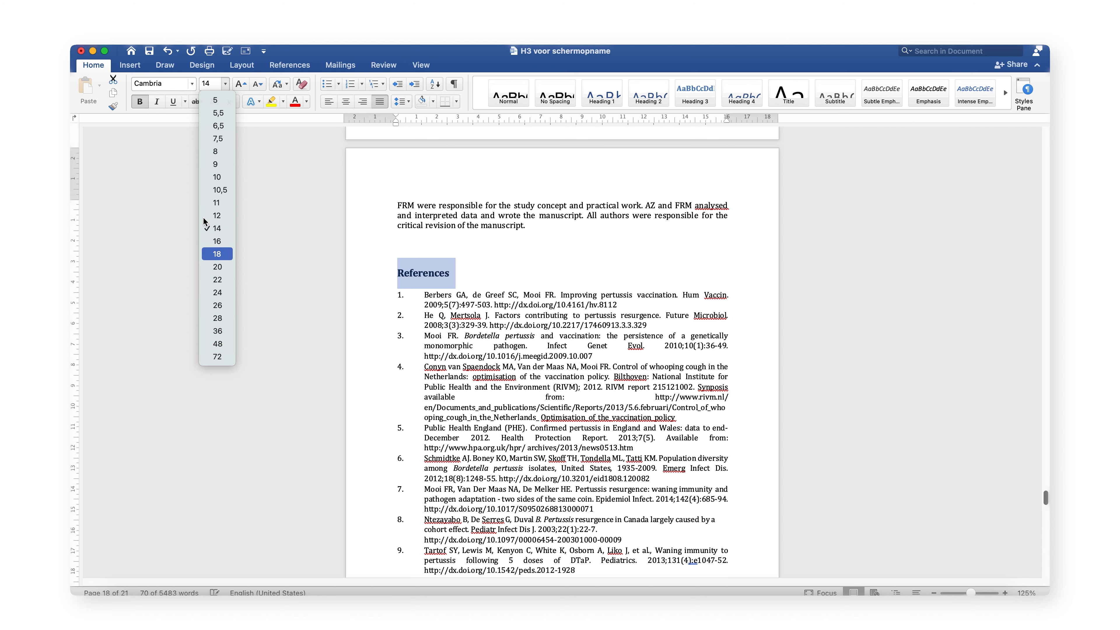
key(Return)
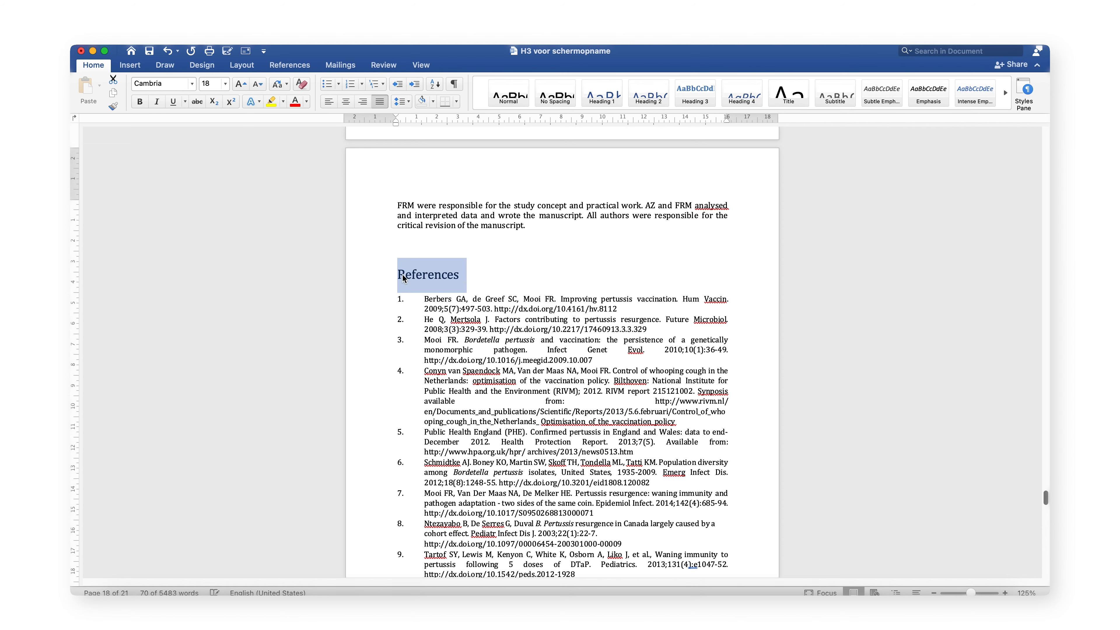
Select the entire numbered reference list to check its font size, and look through the entries
click(425, 300)
scroll(516, 324, down, 20)
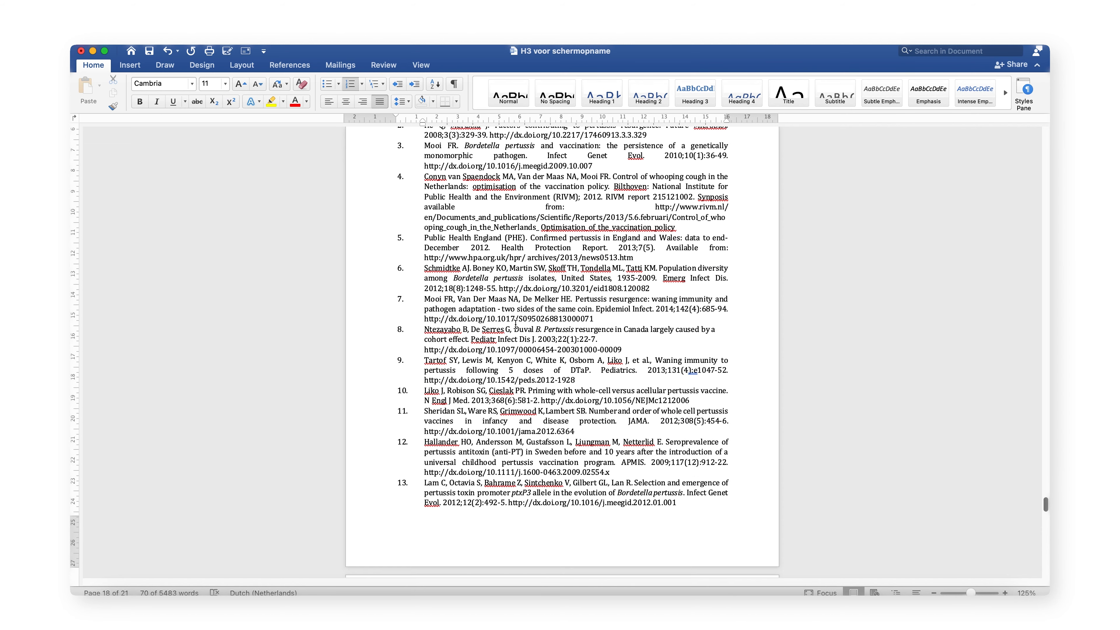
scroll(514, 325, down, 20)
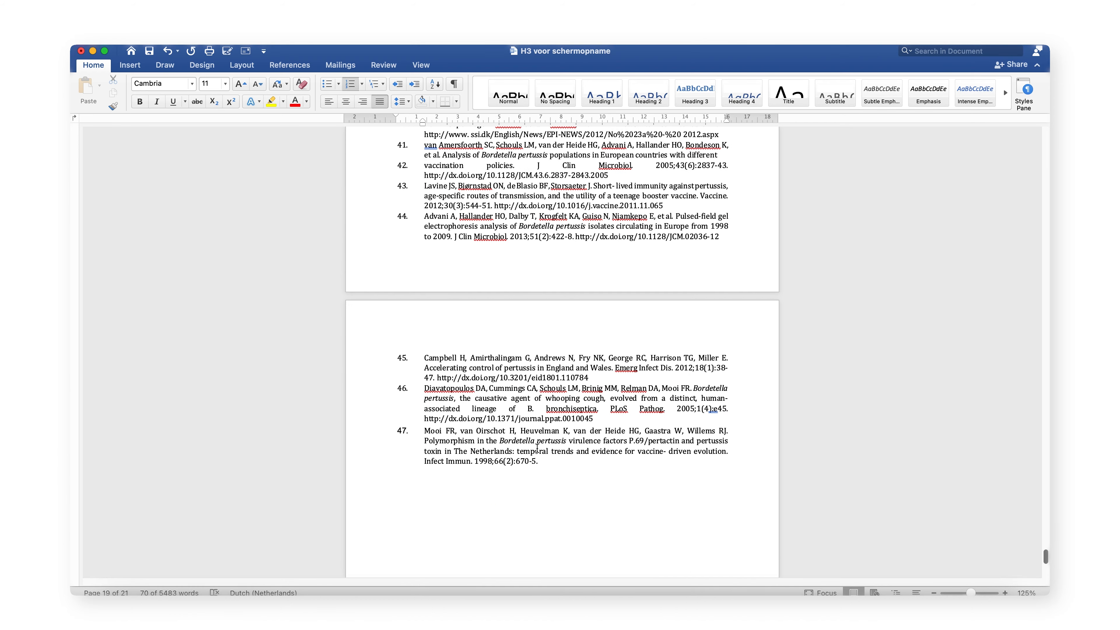
shift+click(539, 461)
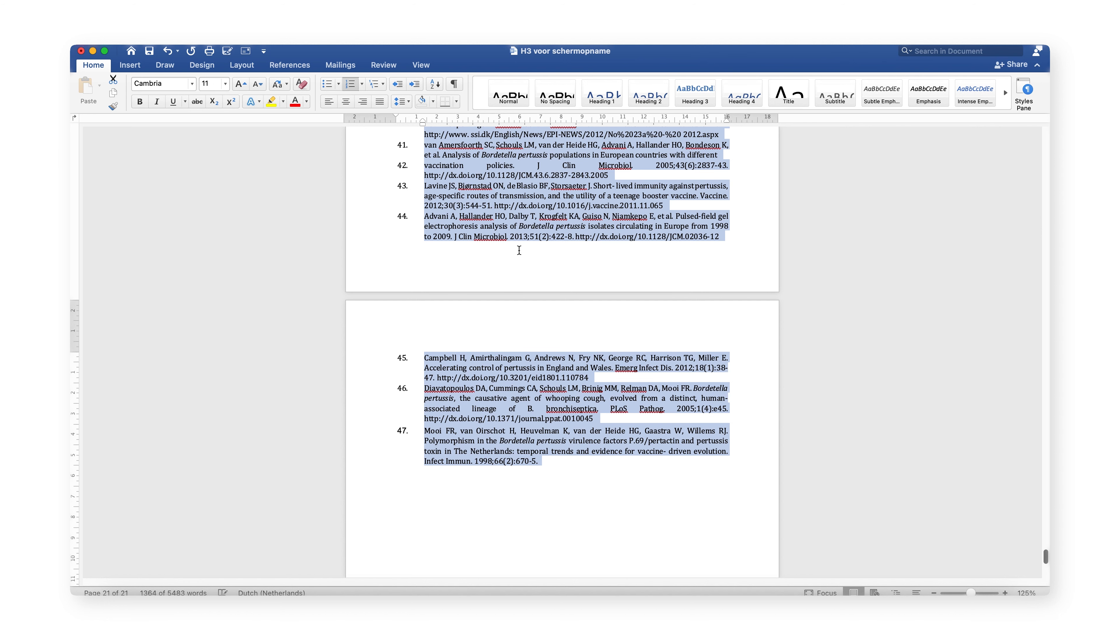
scroll(511, 318, down, 6)
click(535, 259)
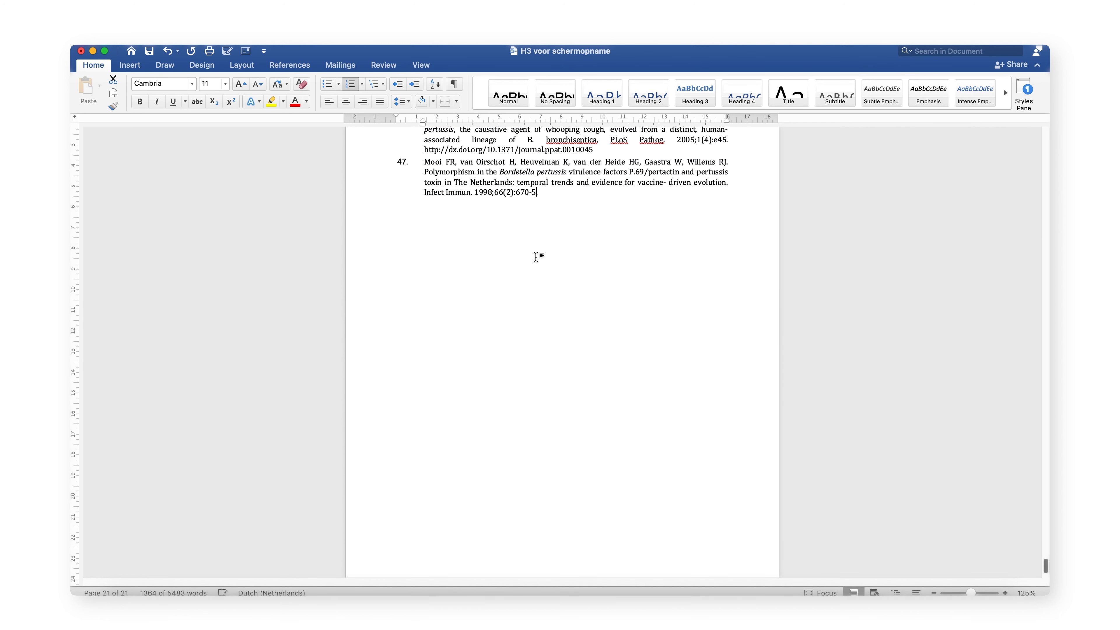
scroll(536, 259, up, 8)
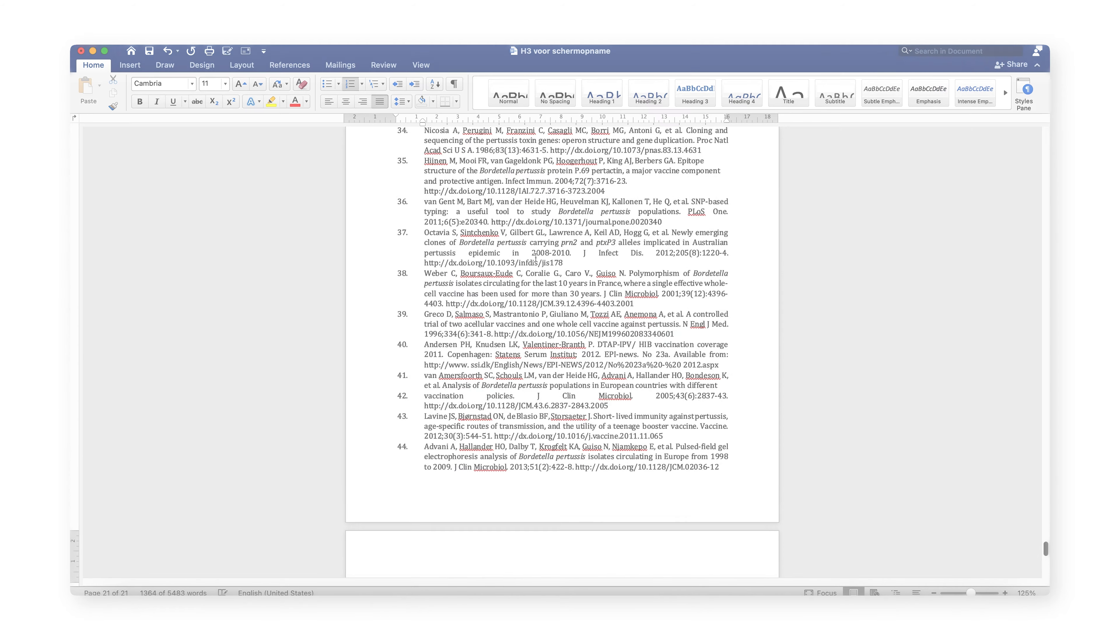